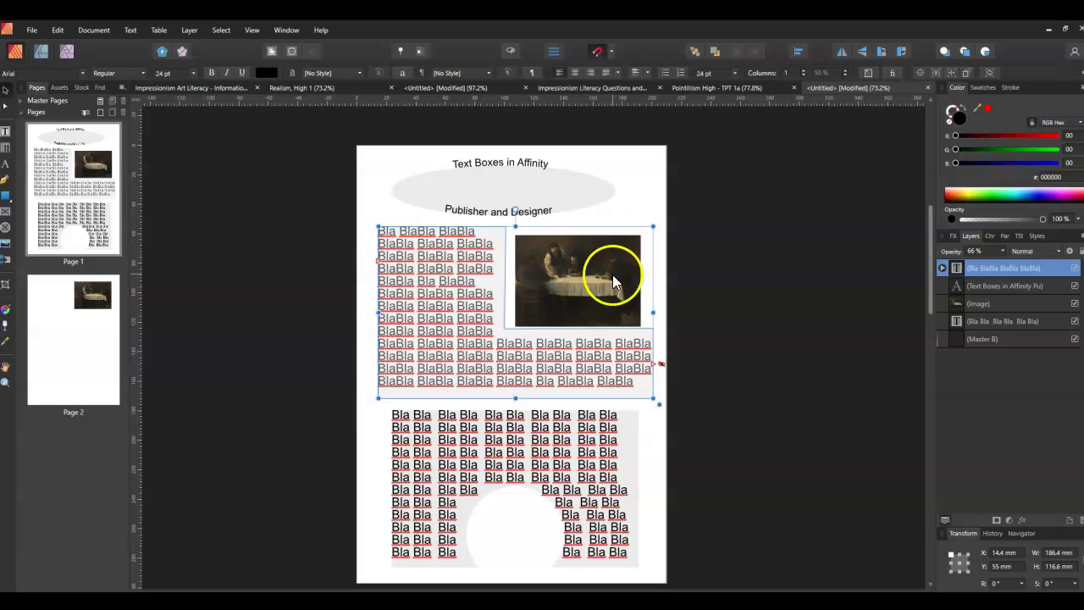
# Step: Move the painting image on page 2 down to roughly the middle of the page
pyautogui.scroll(-2, 457, 305)
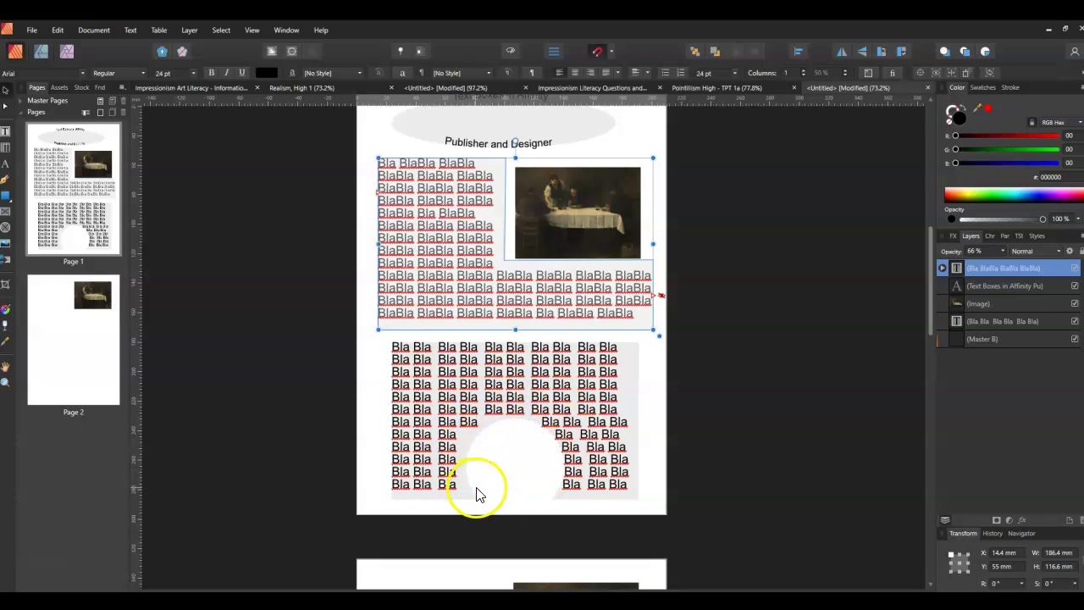
pyautogui.scroll(2, 471, 369)
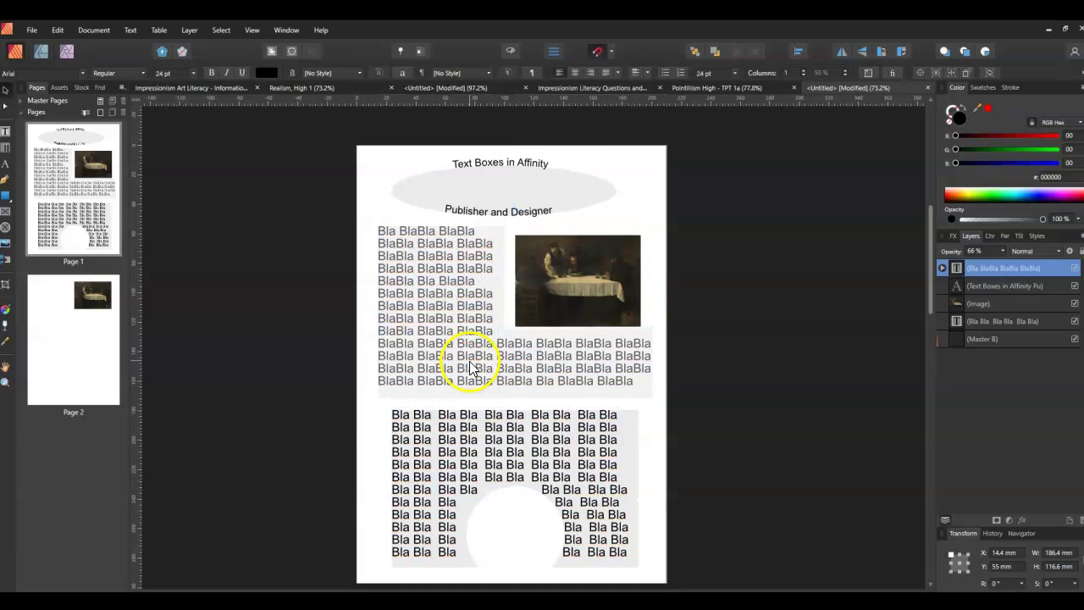
pyautogui.click(473, 186)
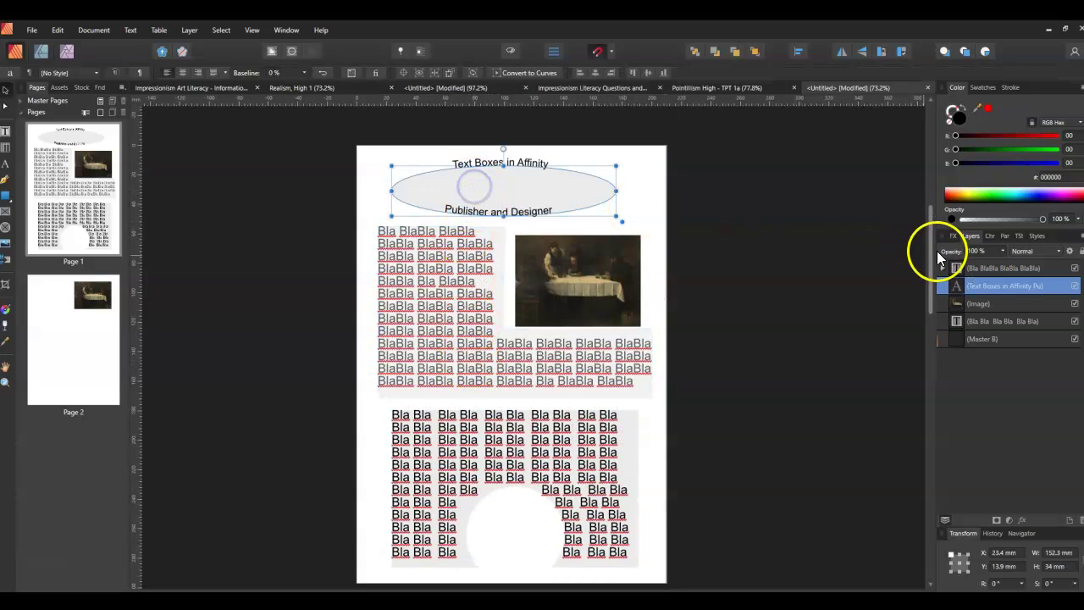
pyautogui.moveTo(928, 251); pyautogui.dragTo(930, 404)
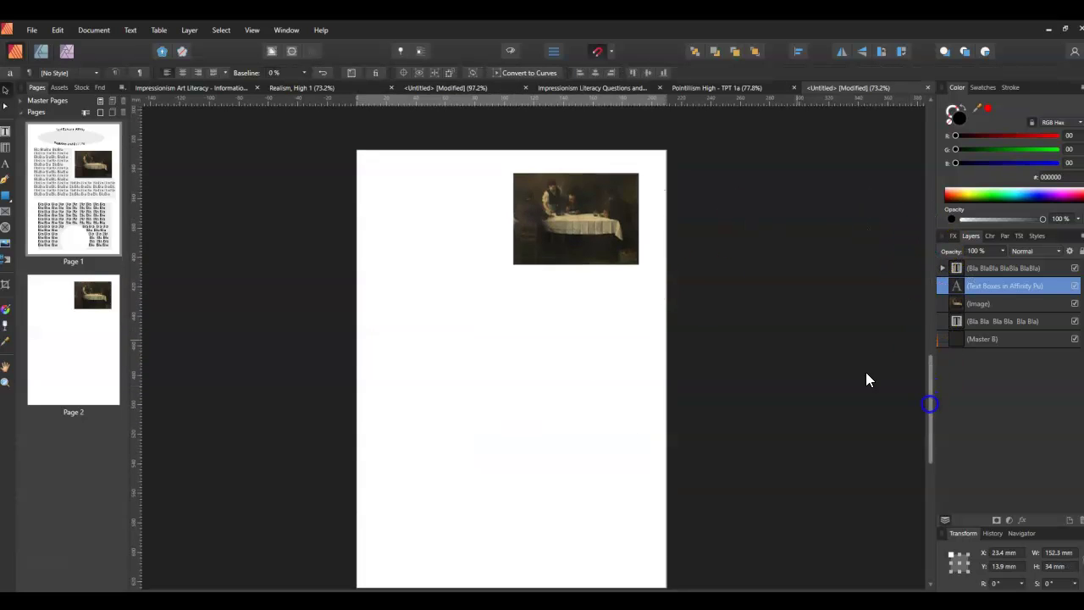
pyautogui.click(597, 221)
pyautogui.moveTo(593, 248); pyautogui.dragTo(601, 365)
pyautogui.click(540, 200)
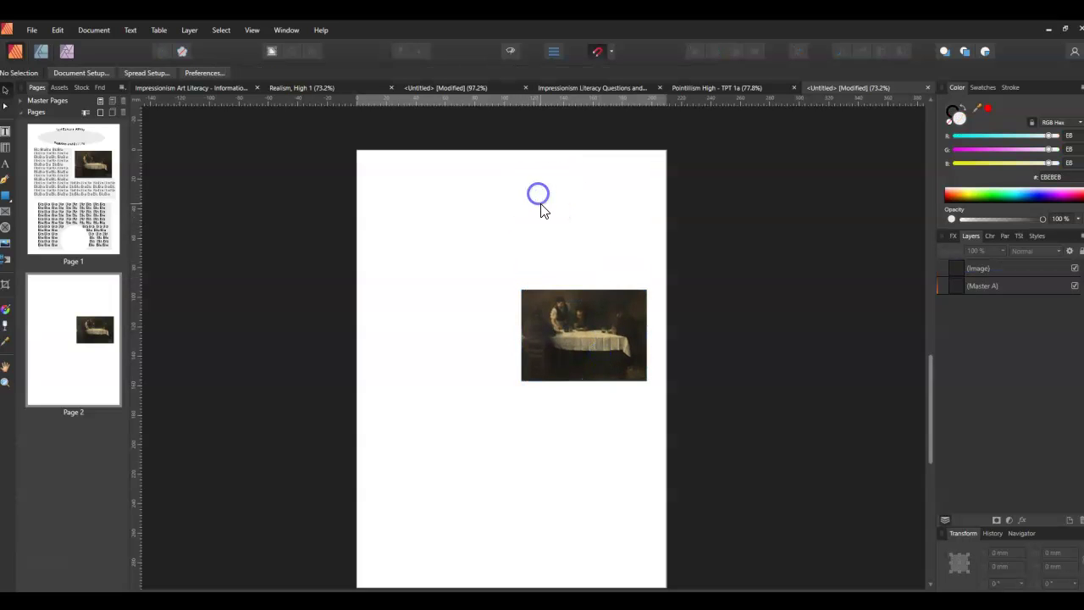
# Step: Draw a wide ellipse about 149.5 by 44.1 mm near the top edge of page 2
pyautogui.click(10, 201)
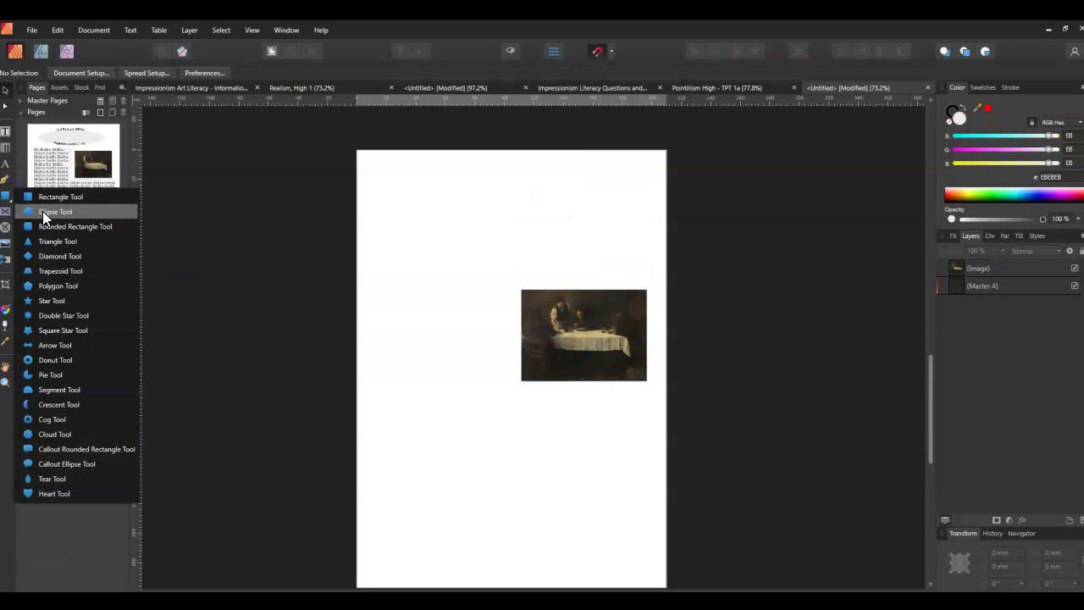
pyautogui.click(42, 210)
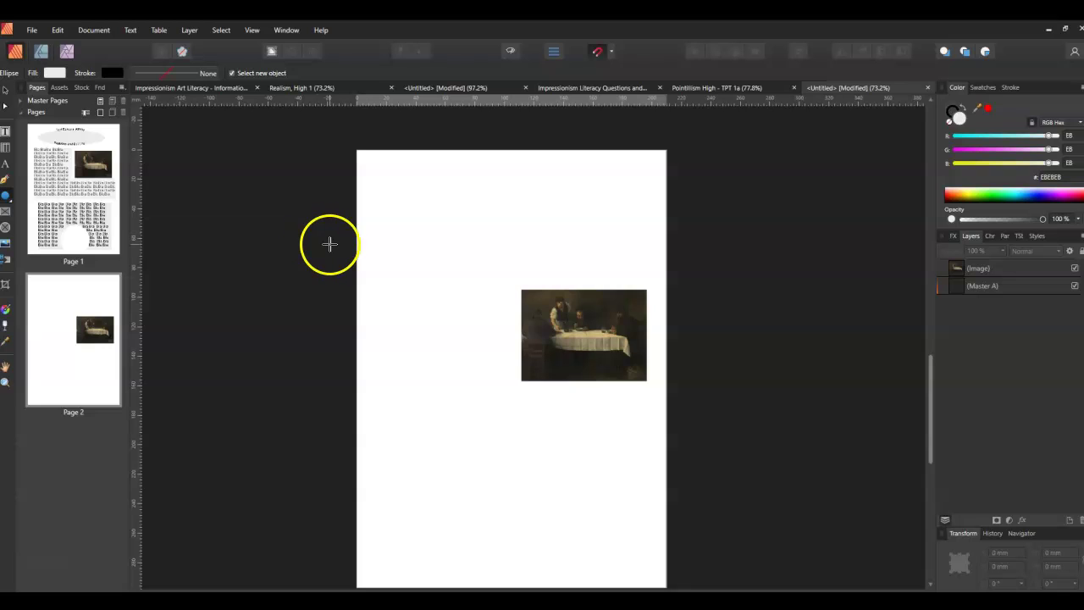
pyautogui.click(7, 203)
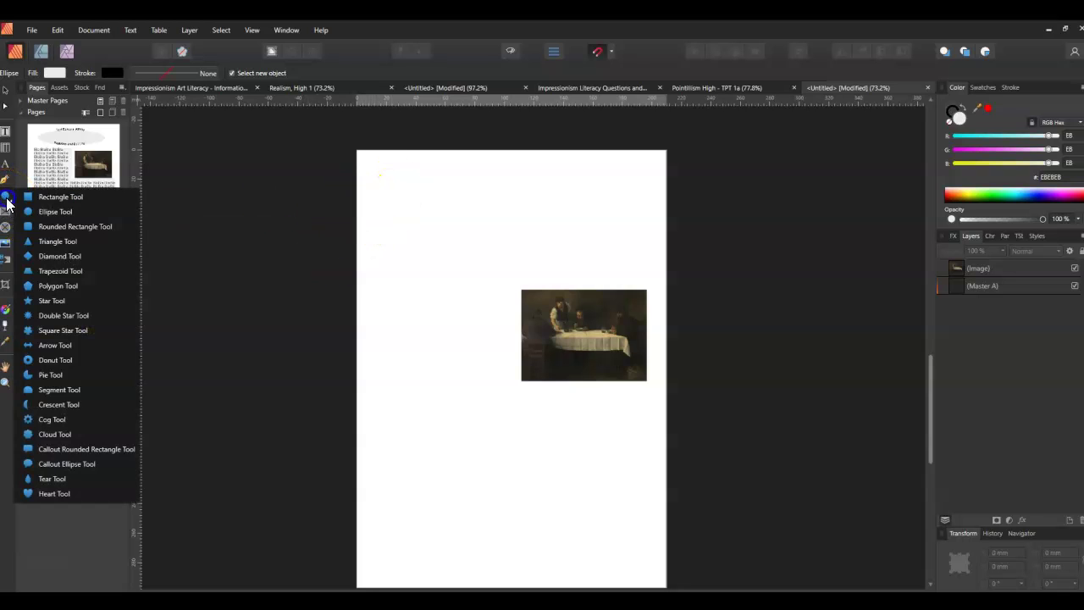
pyautogui.click(6, 203)
pyautogui.moveTo(403, 186); pyautogui.dragTo(624, 251)
pyautogui.click(548, 192)
pyautogui.moveTo(549, 193); pyautogui.dragTo(600, 194)
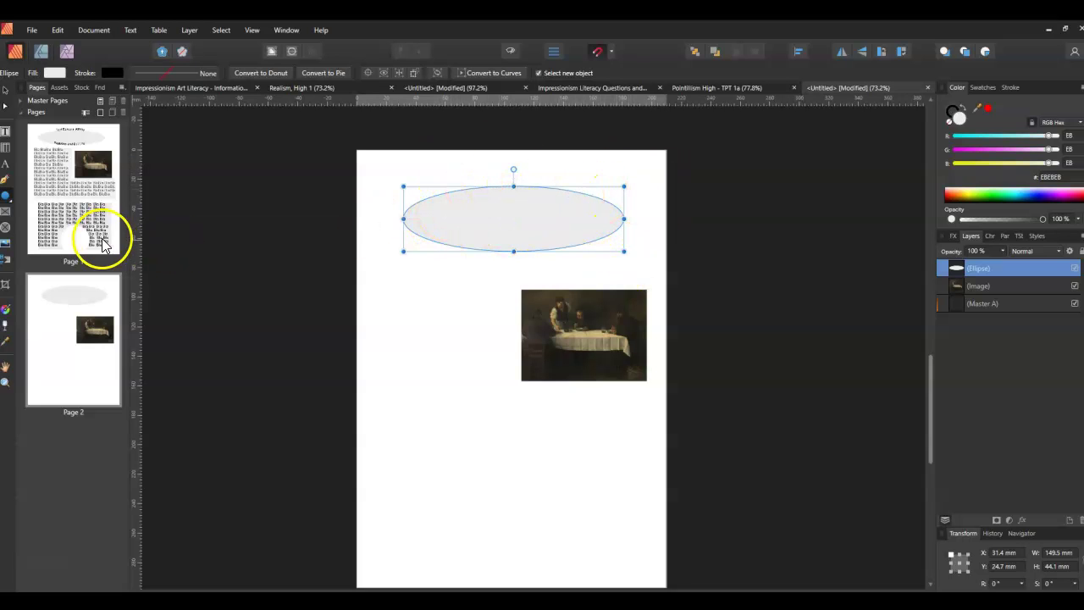
# Step: Turn the ellipse into a text path with the Artistic Text tool and enter "Bla Bla" along its upper edge
pyautogui.click(6, 133)
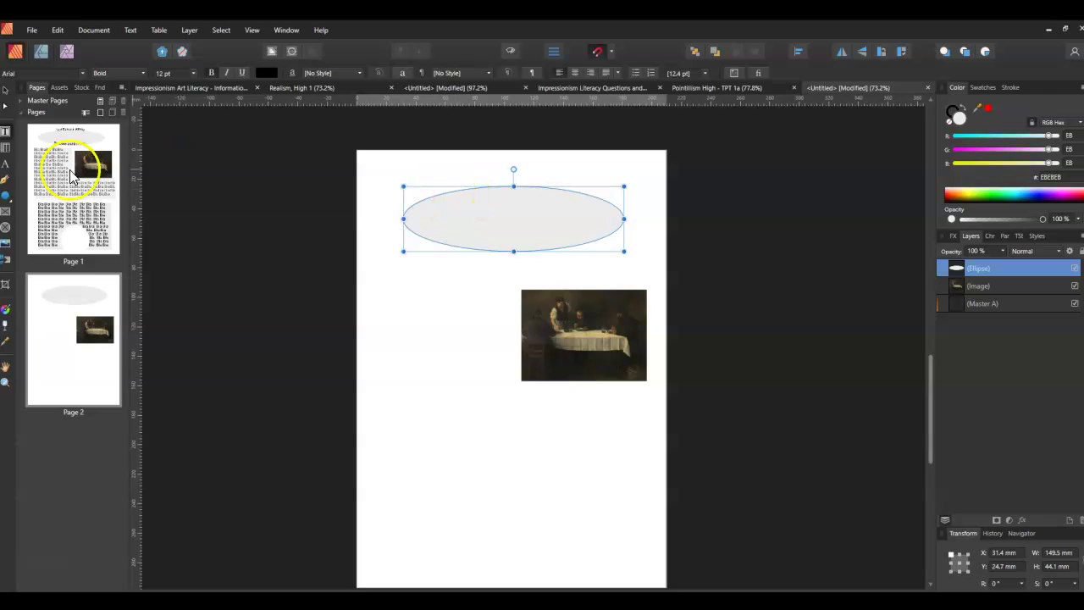
pyautogui.click(10, 167)
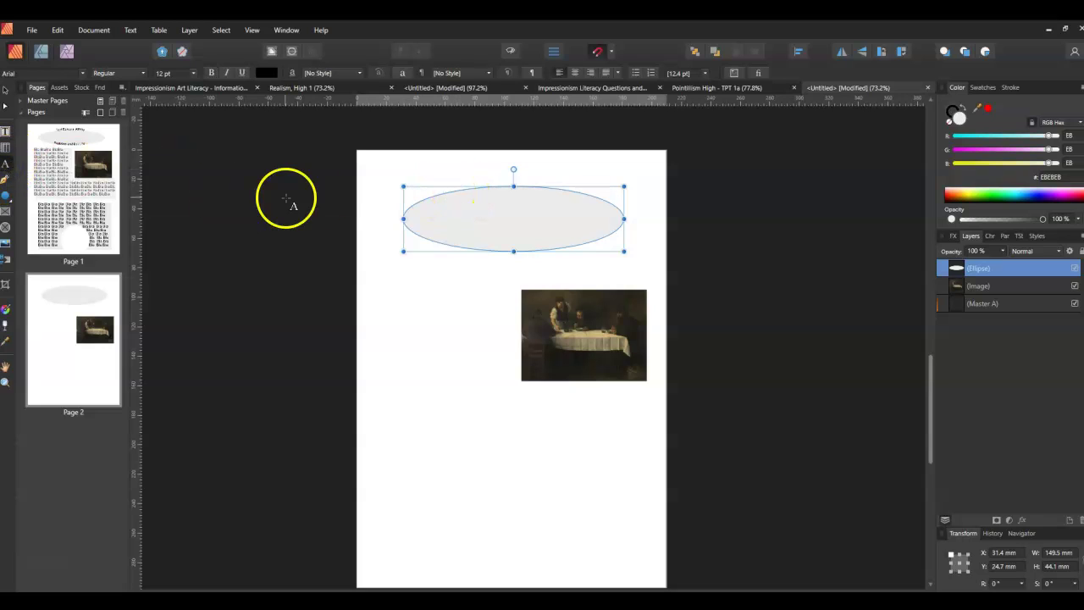
pyautogui.click(452, 196)
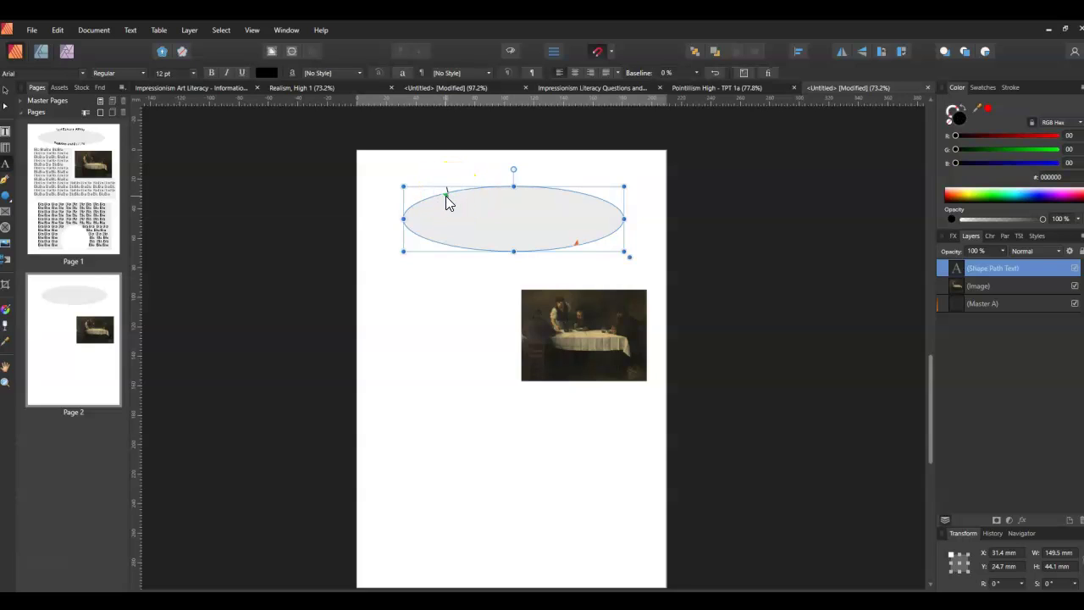
pyautogui.click(441, 199)
pyautogui.click(441, 200)
pyautogui.click(578, 243)
pyautogui.click(463, 196)
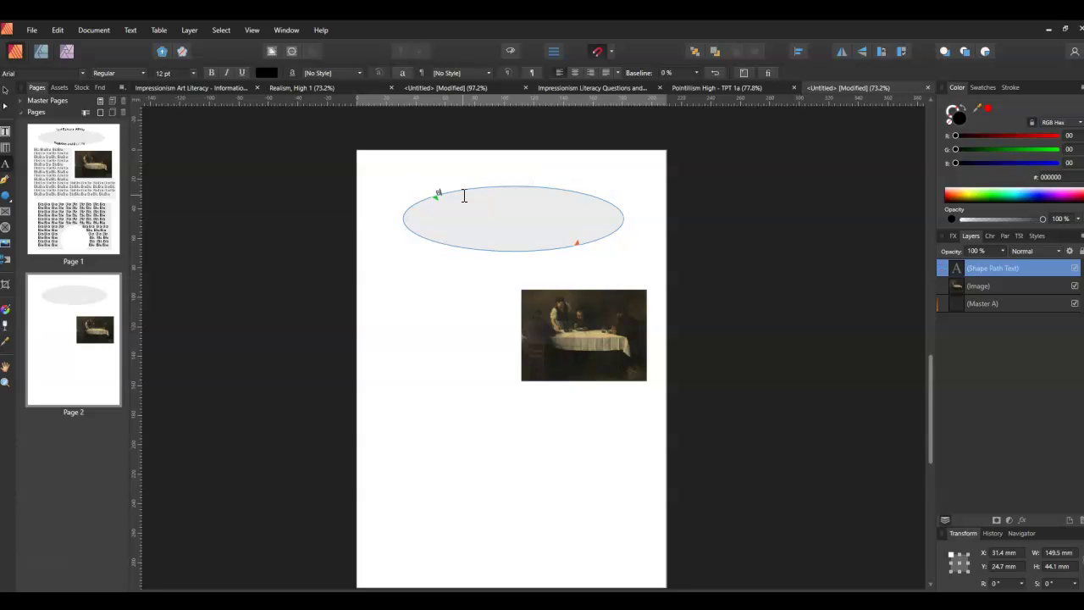
pyautogui.write('Bla Bla')
# Step: Set the path text to 36 pt and paste a copy of it directly after the original words
pyautogui.tripleClick(436, 190)
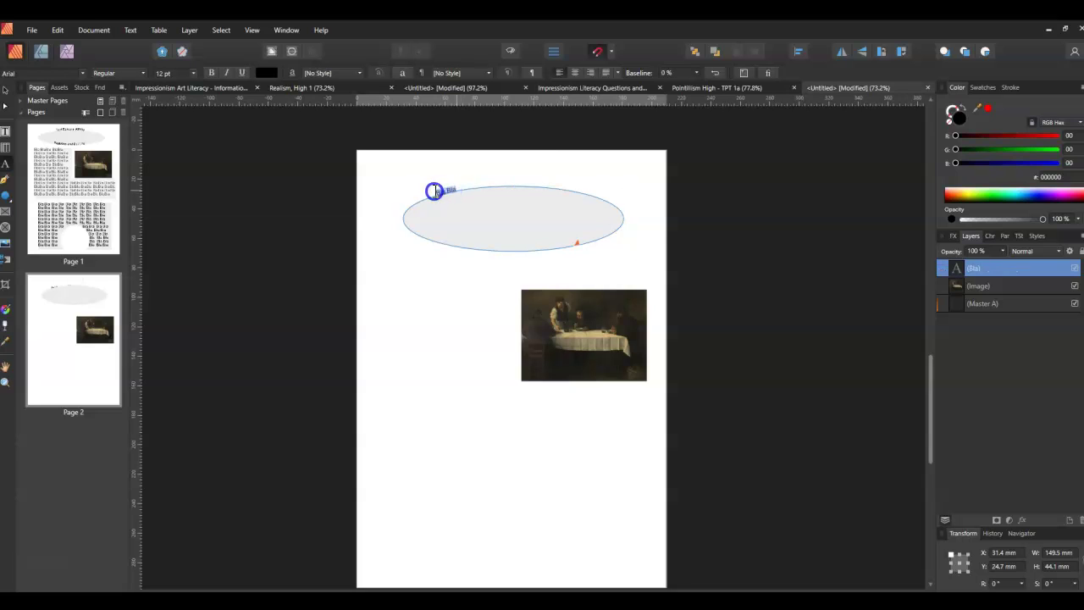
pyautogui.click(194, 74)
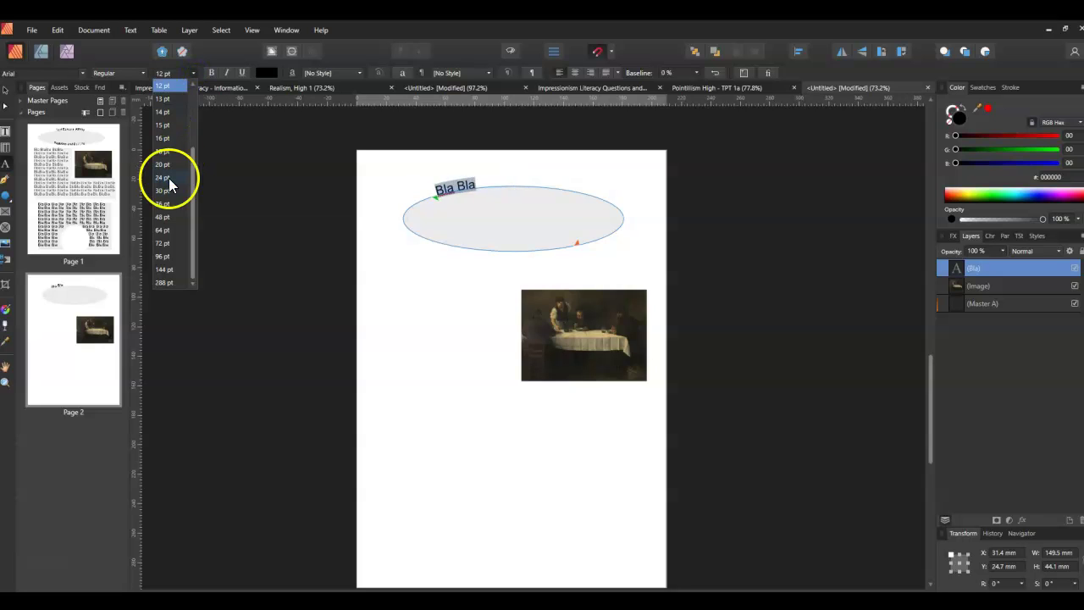
pyautogui.click(169, 204)
pyautogui.moveTo(496, 182); pyautogui.dragTo(417, 190)
pyautogui.hotkey('ctrl', 'c')
pyautogui.click(498, 180)
pyautogui.hotkey('ctrl', 'v')
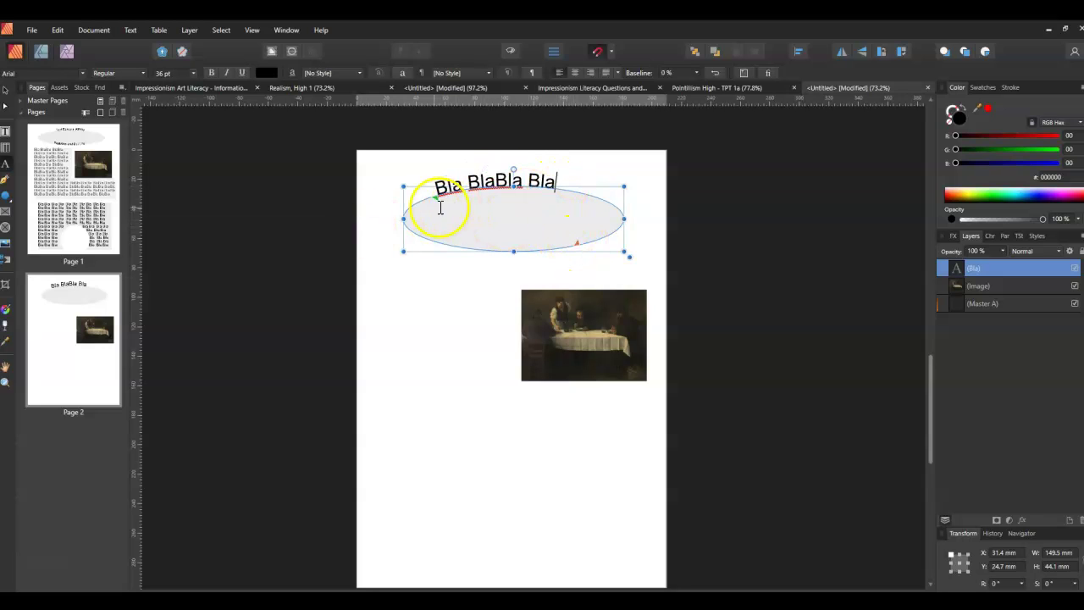
# Step: Adjust the path text's start and end markers so the first phrase spans the ellipse's upper edge and the overflow goes to the path's other side
pyautogui.moveTo(438, 206); pyautogui.dragTo(460, 192)
pyautogui.moveTo(577, 242); pyautogui.dragTo(579, 189)
pyautogui.moveTo(463, 198); pyautogui.dragTo(482, 254)
pyautogui.moveTo(572, 247); pyautogui.dragTo(455, 190)
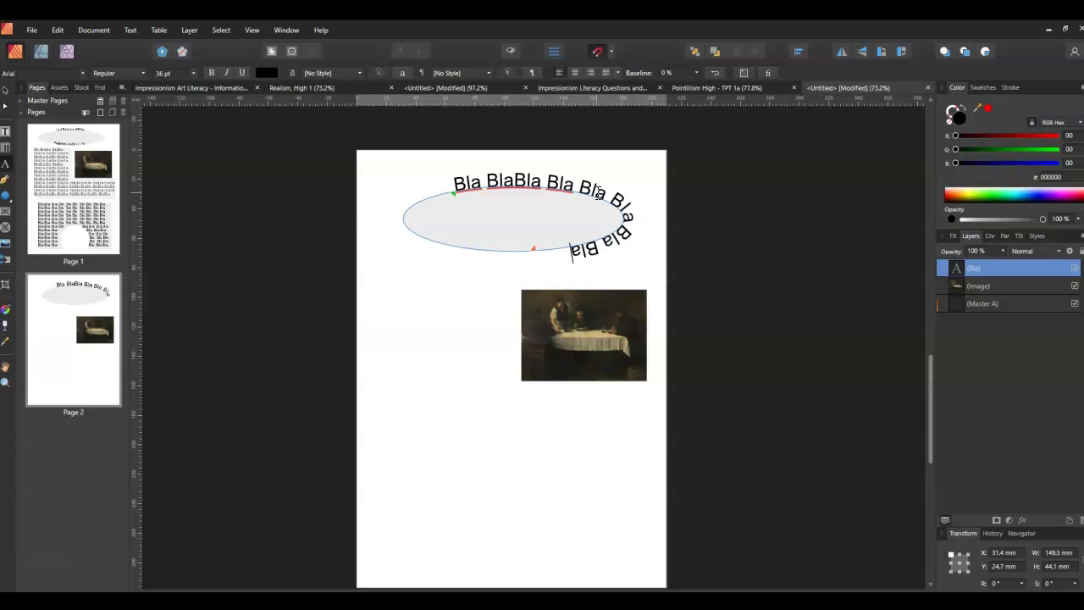
pyautogui.moveTo(534, 244); pyautogui.dragTo(593, 182)
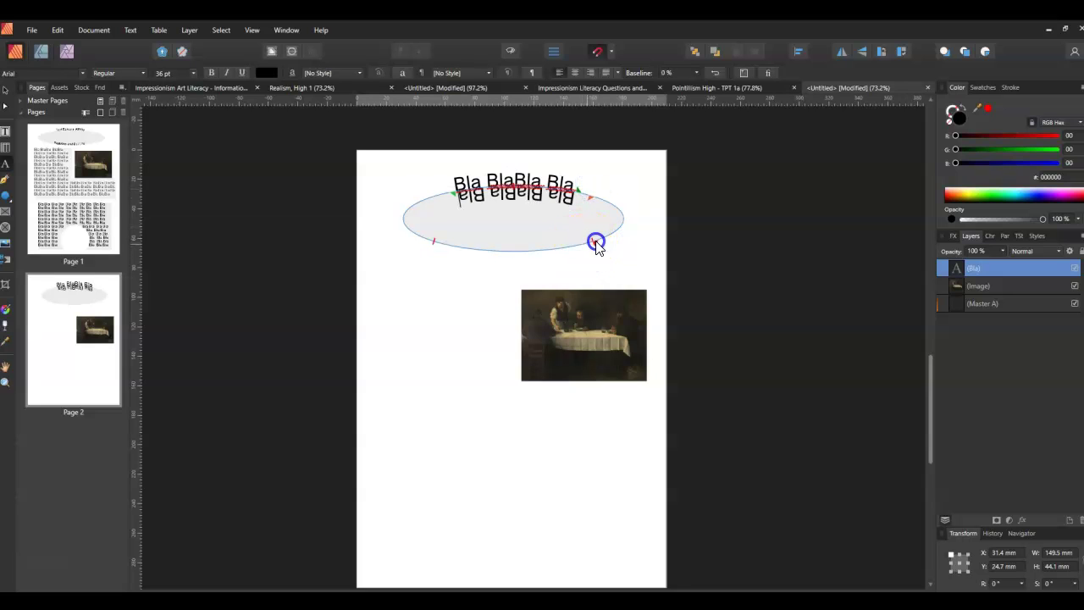
# Step: Reposition the path markers so the second phrase runs upright along the ellipse's lower edge, aligned beneath the upper phrase
pyautogui.moveTo(460, 198); pyautogui.dragTo(444, 195)
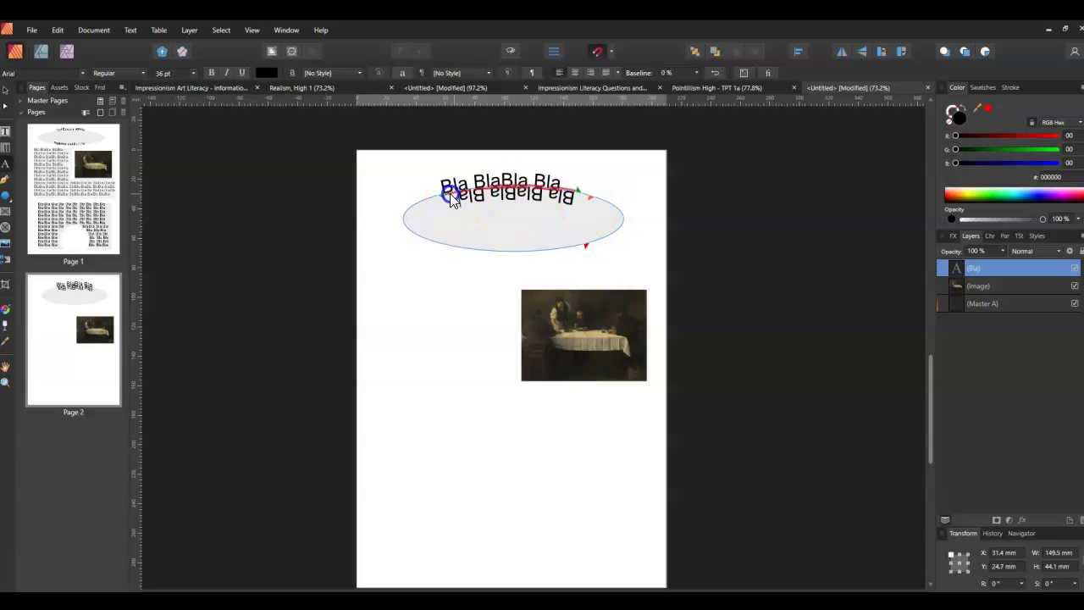
pyautogui.moveTo(561, 189); pyautogui.dragTo(453, 244)
pyautogui.moveTo(585, 246)
pyautogui.mouseDown()
pyautogui.moveTo(598, 209)
pyautogui.moveTo(590, 247)
pyautogui.moveTo(475, 249)
pyautogui.moveTo(581, 245)
pyautogui.mouseUp()
pyautogui.moveTo(588, 201)
pyautogui.mouseDown()
pyautogui.moveTo(516, 191)
pyautogui.moveTo(581, 204)
pyautogui.mouseUp()
pyautogui.moveTo(583, 249)
pyautogui.mouseDown()
pyautogui.moveTo(561, 246)
pyautogui.moveTo(591, 253)
pyautogui.moveTo(576, 246)
pyautogui.mouseUp()
pyautogui.moveTo(450, 249)
pyautogui.mouseDown()
pyautogui.moveTo(435, 244)
pyautogui.moveTo(449, 251)
pyautogui.mouseUp()
pyautogui.click(526, 222)
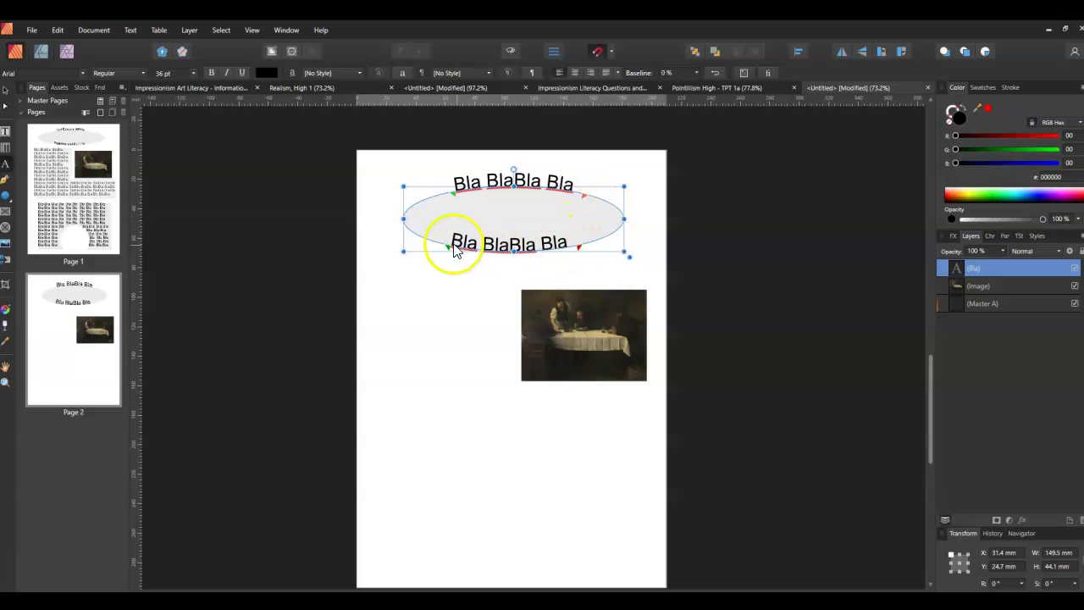
pyautogui.moveTo(448, 247)
pyautogui.mouseDown()
pyautogui.moveTo(434, 247)
pyautogui.moveTo(443, 243)
pyautogui.mouseUp()
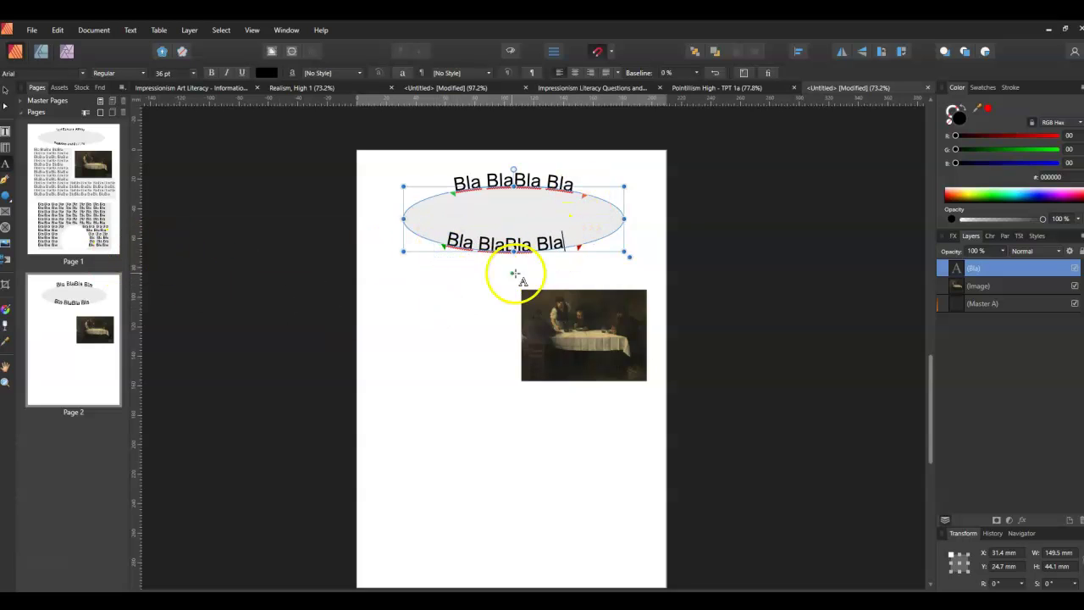
pyautogui.moveTo(450, 252); pyautogui.dragTo(456, 251)
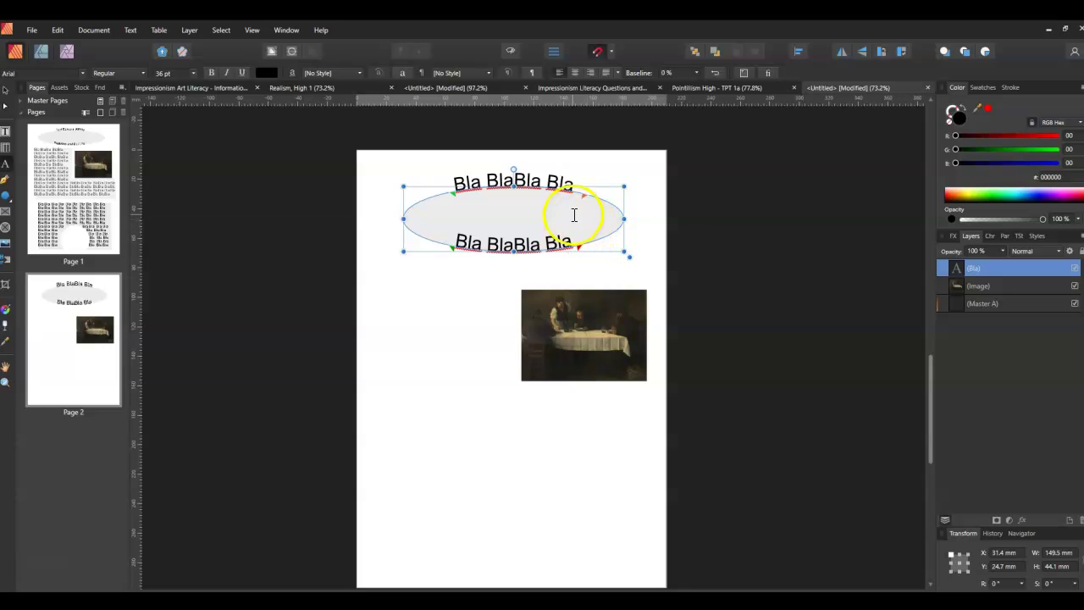
# Step: Move the painting lower on page 2 and draw a second ellipse about 149.5 by 55.8 mm beneath the first
pyautogui.click(7, 201)
pyautogui.click(5, 90)
pyautogui.moveTo(523, 317); pyautogui.dragTo(525, 415)
pyautogui.click(7, 201)
pyautogui.moveTo(403, 274); pyautogui.dragTo(624, 355)
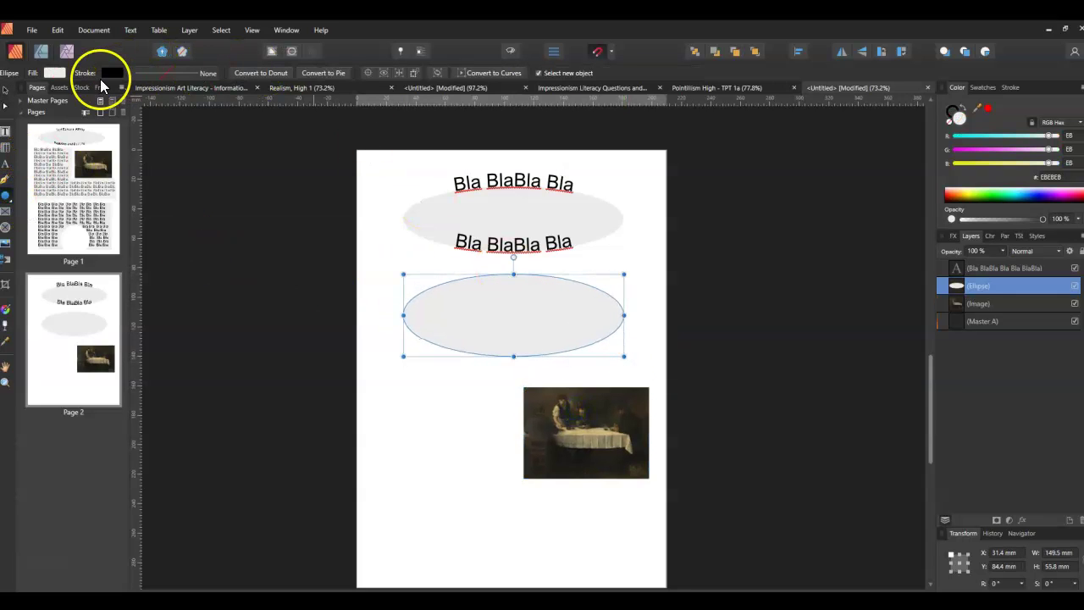
# Step: Remove both the stroke and the fill from the second ellipse
pyautogui.click(108, 73)
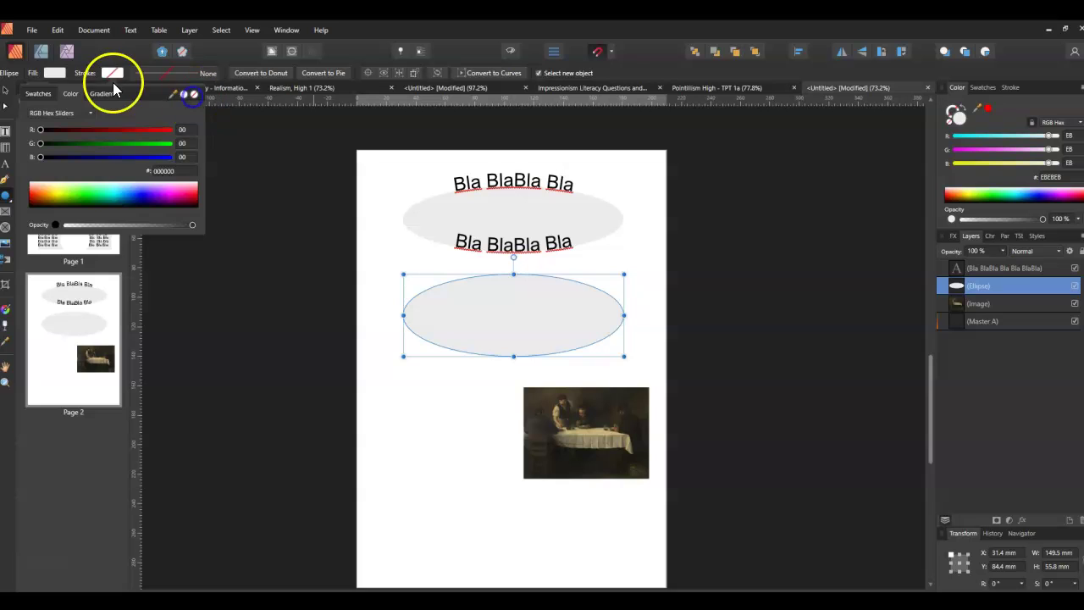
pyautogui.click(54, 74)
pyautogui.click(54, 74)
pyautogui.click(175, 93)
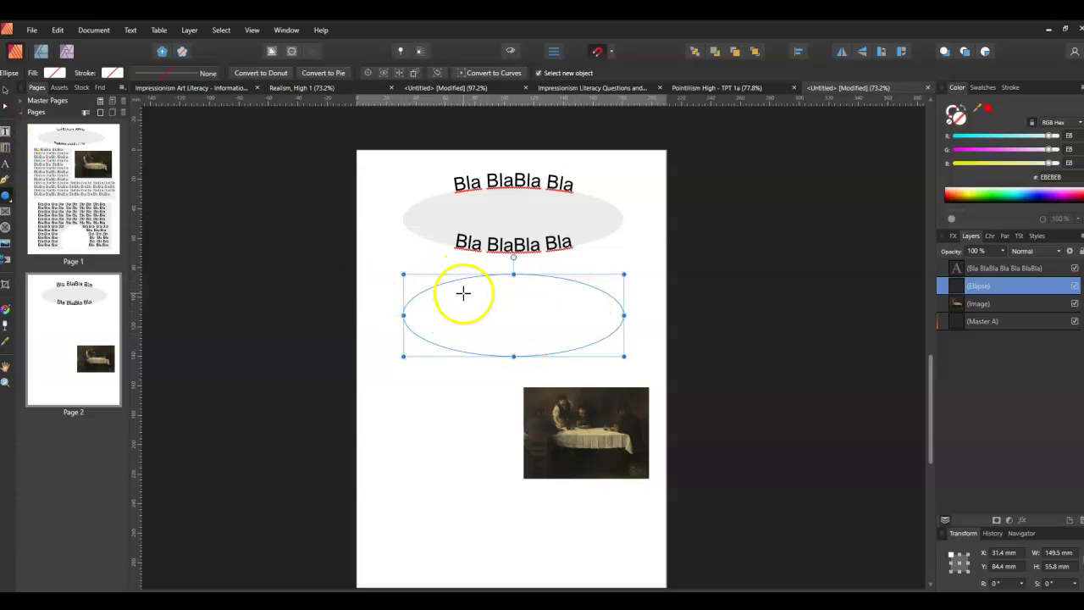
# Step: Convert the unfilled ellipse to a text path and add "Bla BlaBla Bla" at 36 pt along its upper edge
pyautogui.click(6, 170)
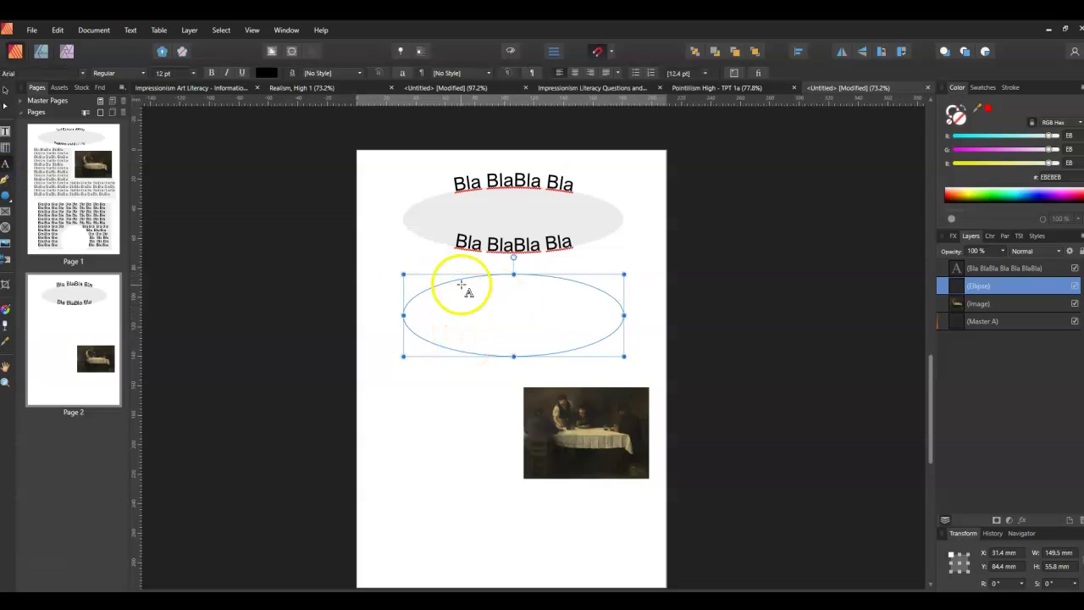
pyautogui.click(461, 279)
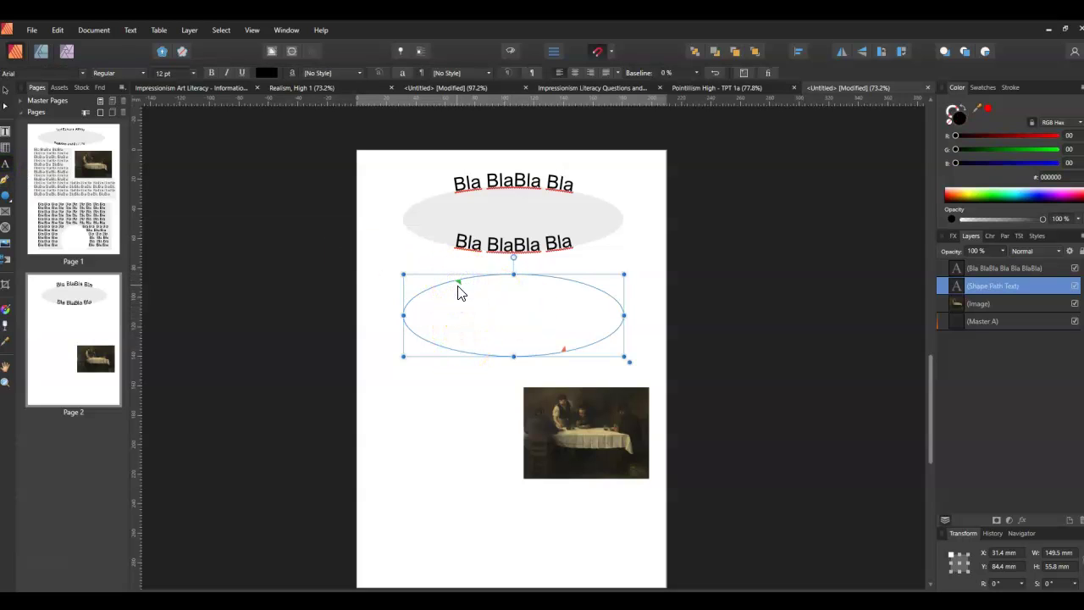
pyautogui.write('Bla BlaBla Bla')
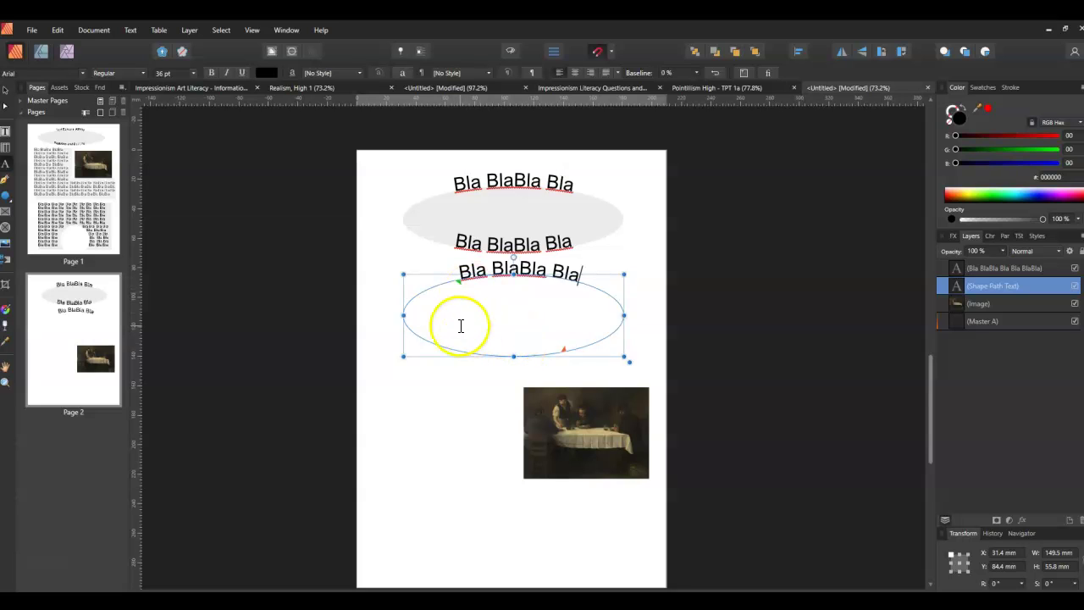
# Step: Reshape the second ellipse's path text to about 112 by 87 mm and move it off the page beside the first ellipse
pyautogui.click(5, 89)
pyautogui.moveTo(502, 317)
pyautogui.mouseDown()
pyautogui.moveTo(499, 294)
pyautogui.moveTo(506, 328)
pyautogui.mouseUp()
pyautogui.moveTo(521, 368); pyautogui.dragTo(531, 415)
pyautogui.moveTo(629, 350); pyautogui.dragTo(575, 348)
pyautogui.moveTo(493, 359); pyautogui.dragTo(323, 235)
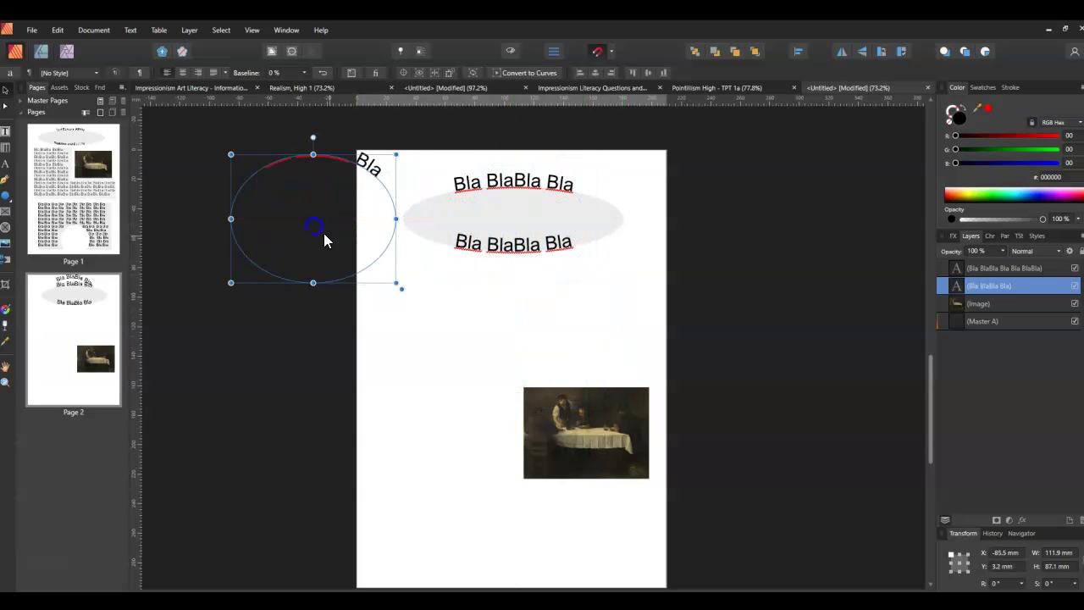
# Step: Move the painting up to just below the filled ellipse on page 2, at about X 112.9 mm and Y 81.5 mm
pyautogui.click(586, 433)
pyautogui.moveTo(586, 433); pyautogui.dragTo(587, 375)
pyautogui.scroll(-1, 586, 373)
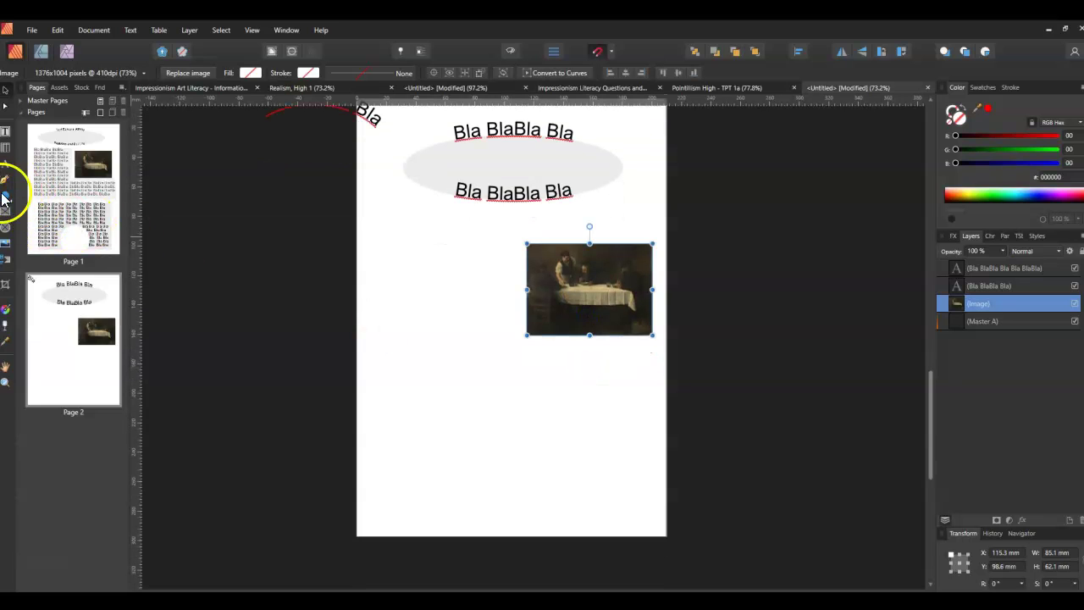
pyautogui.moveTo(554, 294); pyautogui.dragTo(553, 279)
pyautogui.scroll(2, 553, 278)
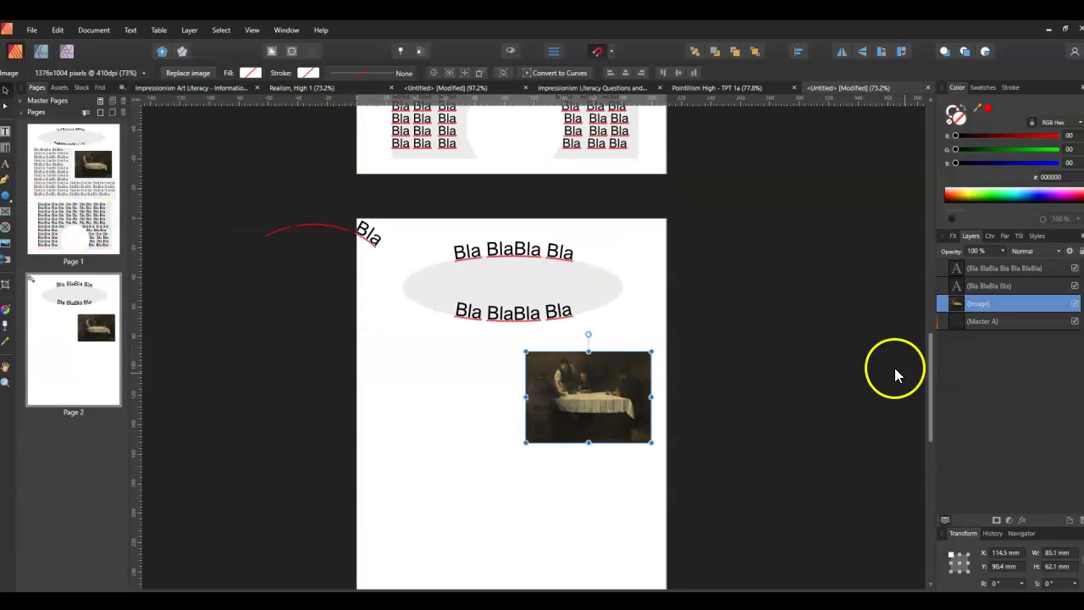
pyautogui.moveTo(931, 381); pyautogui.dragTo(930, 262)
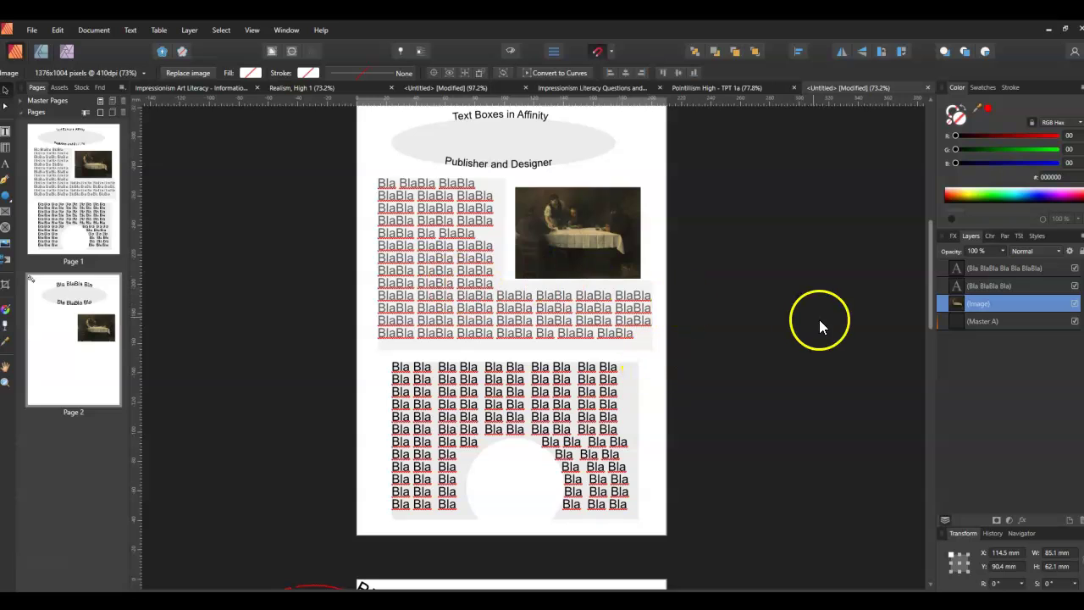
pyautogui.moveTo(927, 277); pyautogui.dragTo(927, 443)
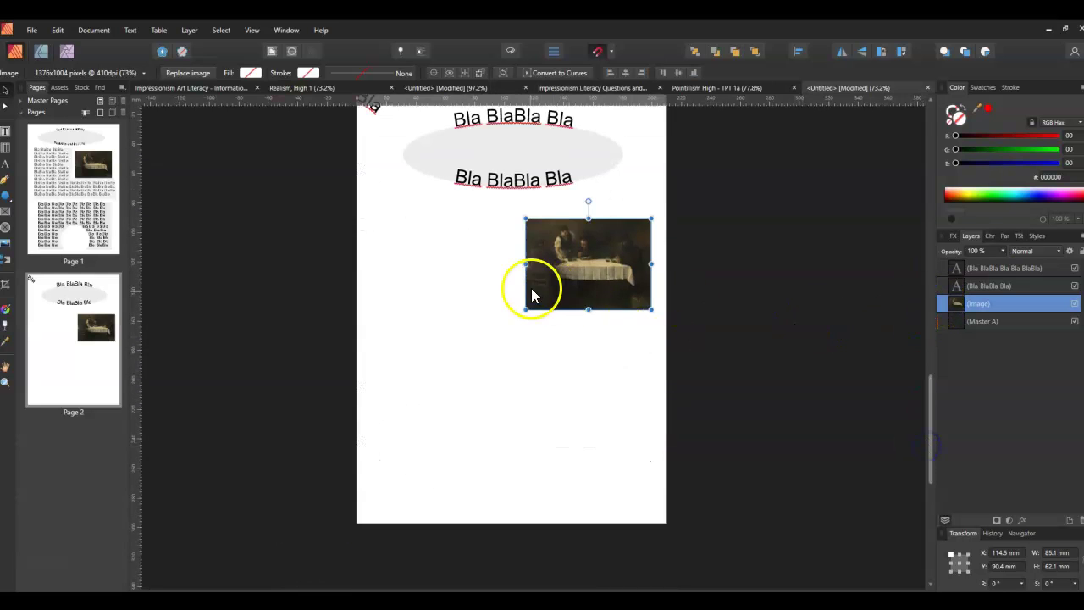
pyautogui.moveTo(587, 253)
pyautogui.mouseDown()
pyautogui.moveTo(574, 254)
pyautogui.moveTo(584, 256)
pyautogui.moveTo(583, 242)
pyautogui.mouseUp()
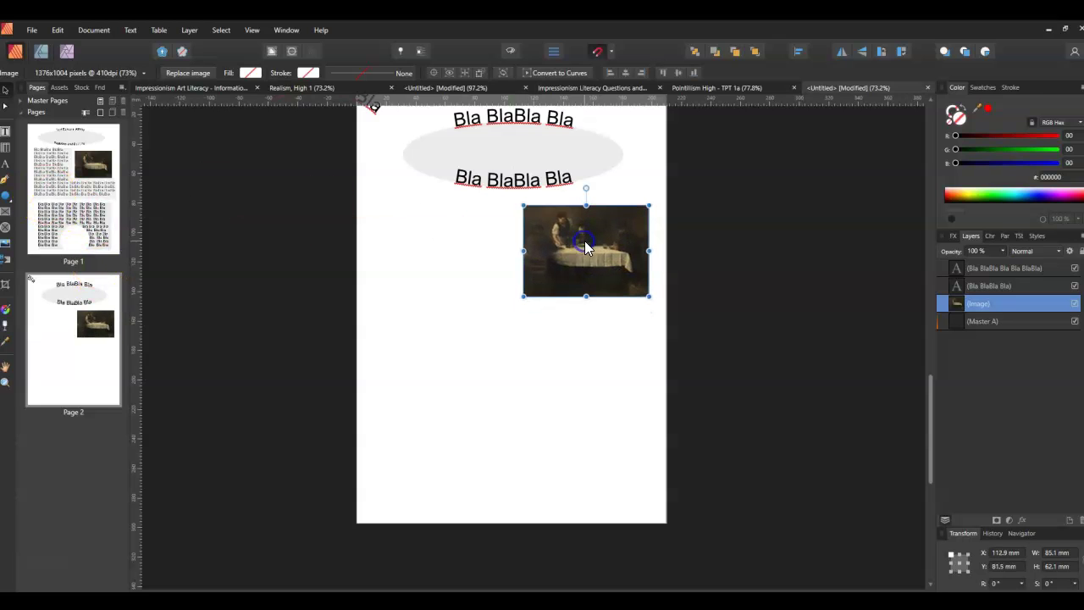
# Step: Draw a rectangle about 187.1 by 138.5 mm over the painting's area on page 2 and place its layer beneath the image
pyautogui.click(7, 198)
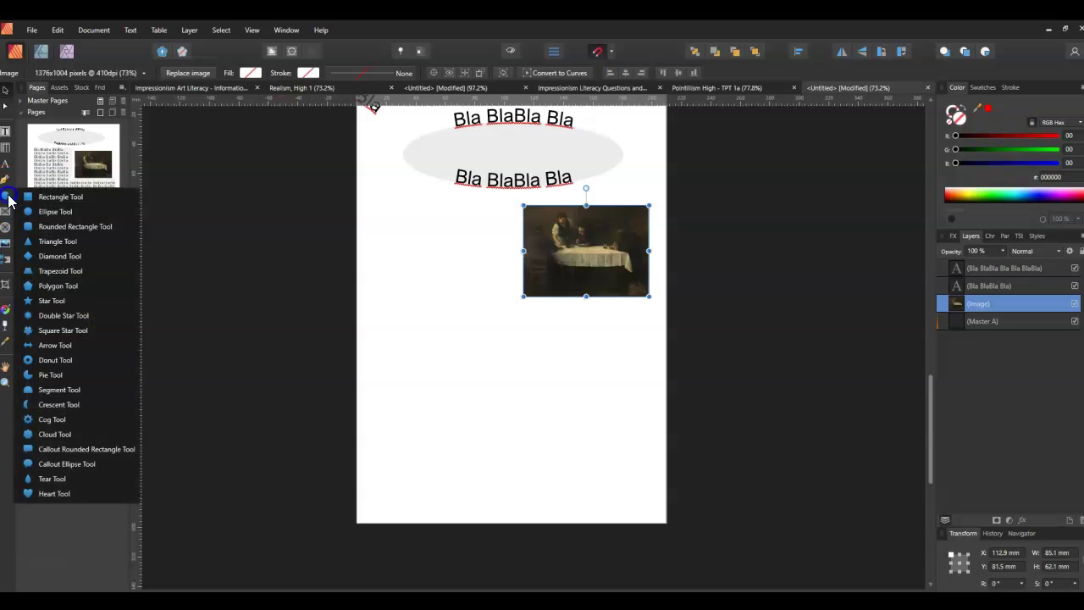
pyautogui.click(42, 194)
pyautogui.moveTo(374, 205); pyautogui.dragTo(653, 410)
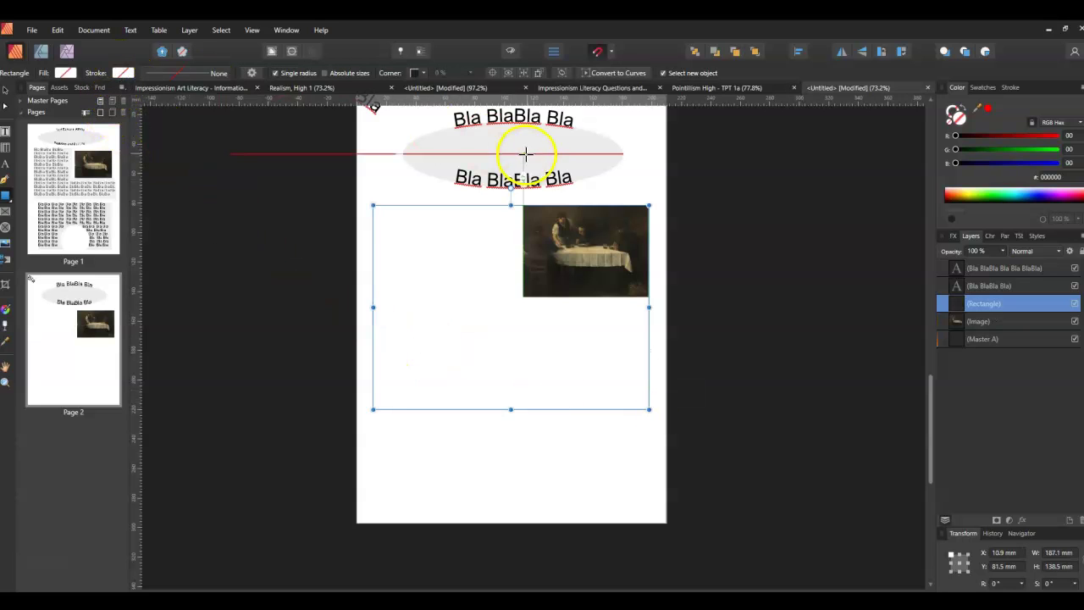
pyautogui.scroll(1, 488, 185)
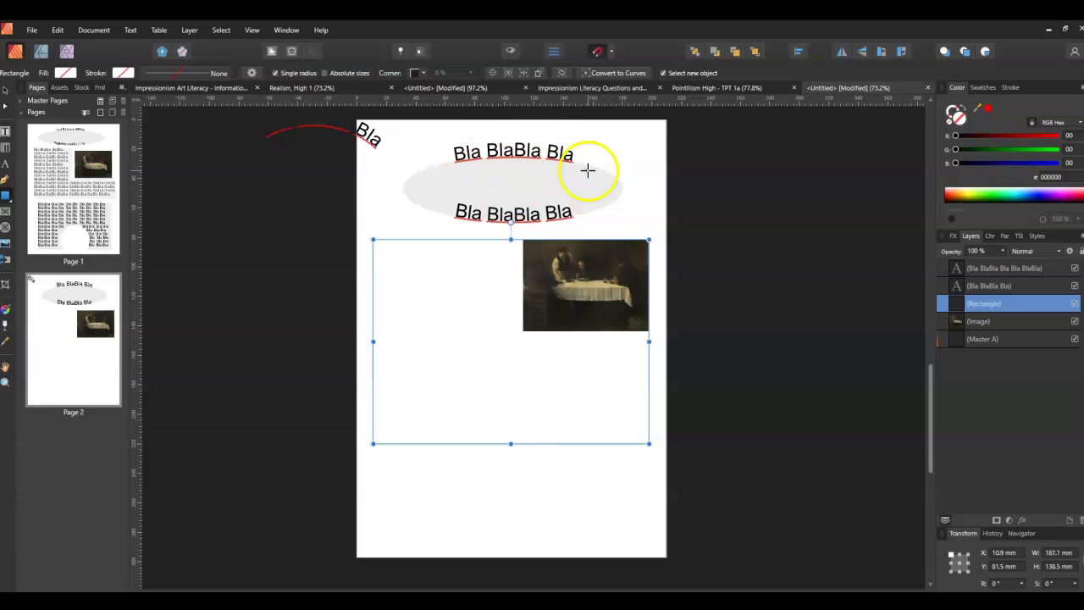
pyautogui.scroll(-1, 457, 301)
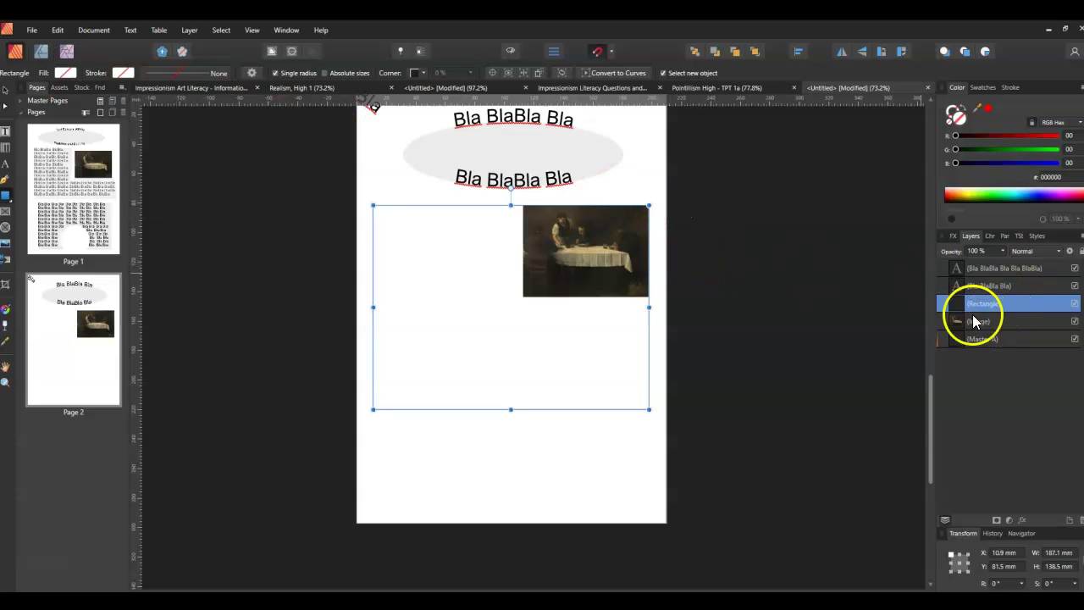
pyautogui.moveTo(945, 310); pyautogui.dragTo(946, 332)
# Step: Test selecting the painting on the page with its layer below the rectangle, and return the rectangle's layer beneath the painting
pyautogui.click(1008, 303)
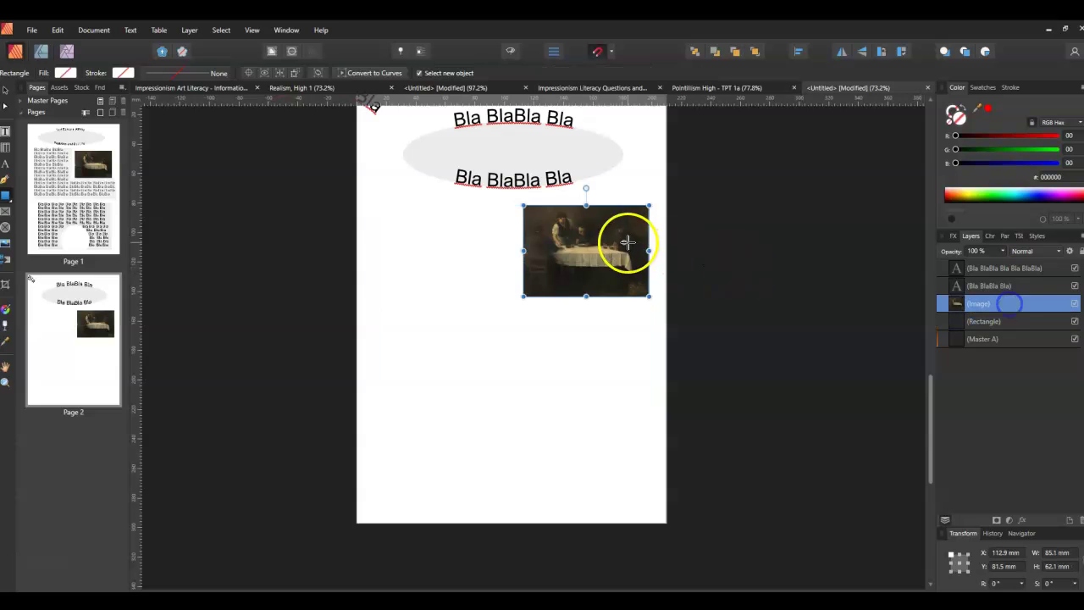
pyautogui.moveTo(947, 303); pyautogui.dragTo(946, 329)
pyautogui.click(5, 89)
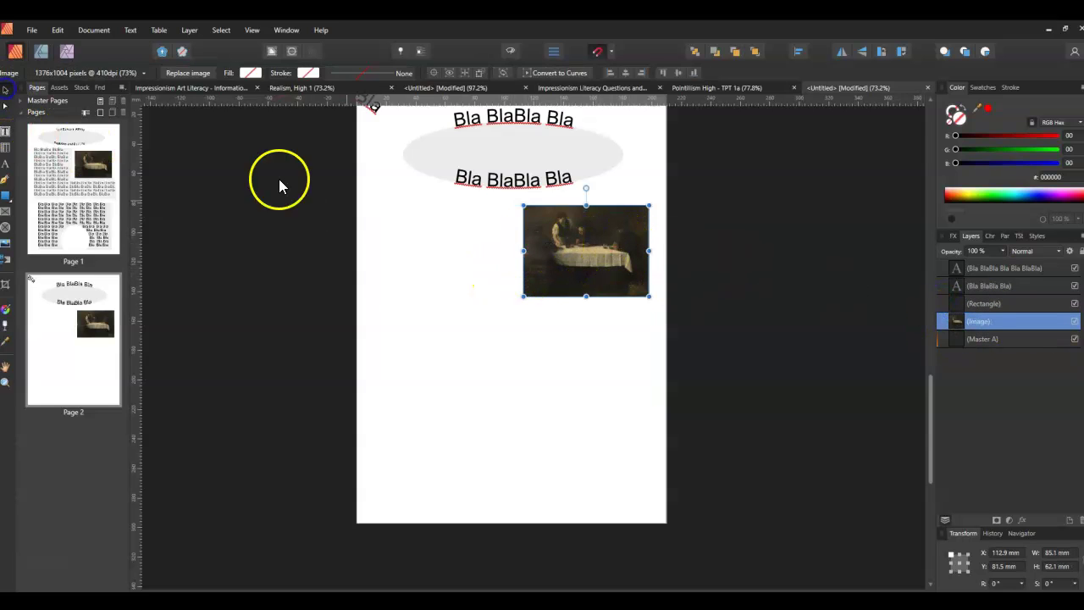
pyautogui.click(513, 314)
pyautogui.click(571, 279)
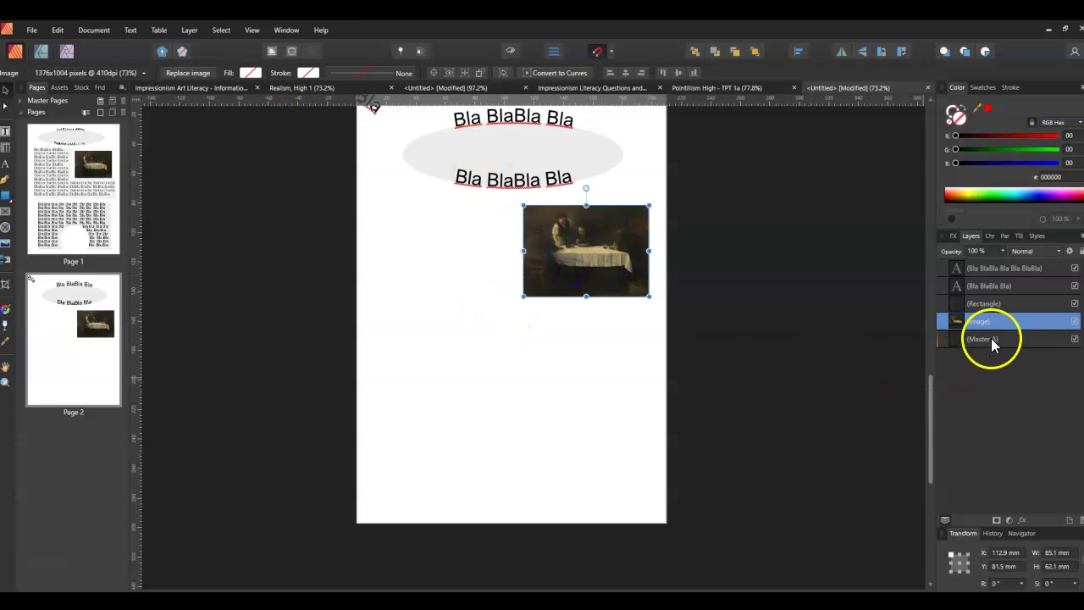
pyautogui.click(1012, 308)
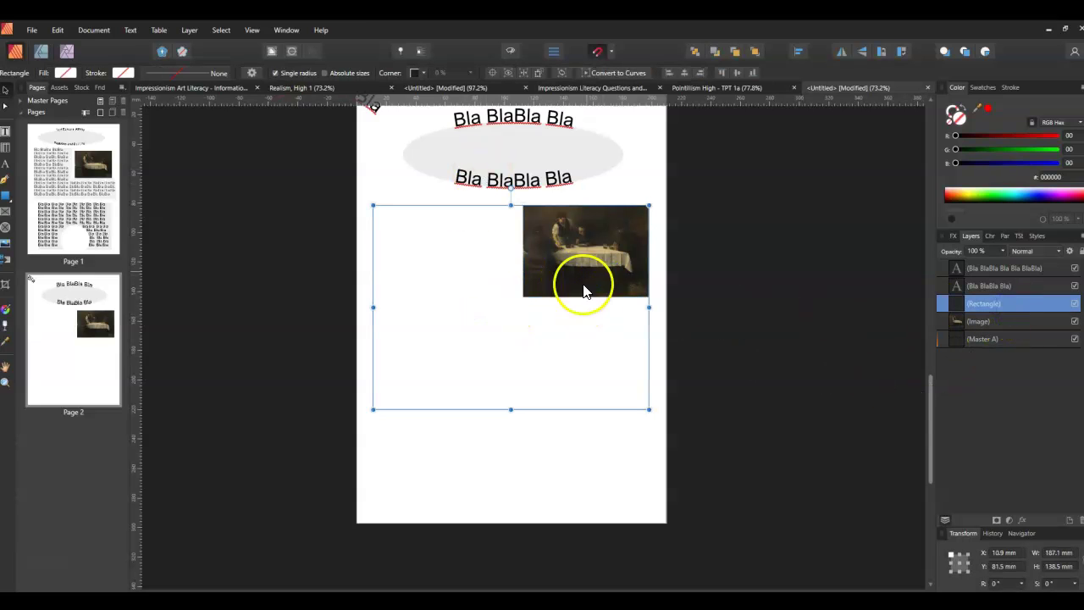
pyautogui.click(582, 286)
pyautogui.click(1021, 303)
pyautogui.moveTo(937, 304); pyautogui.dragTo(947, 342)
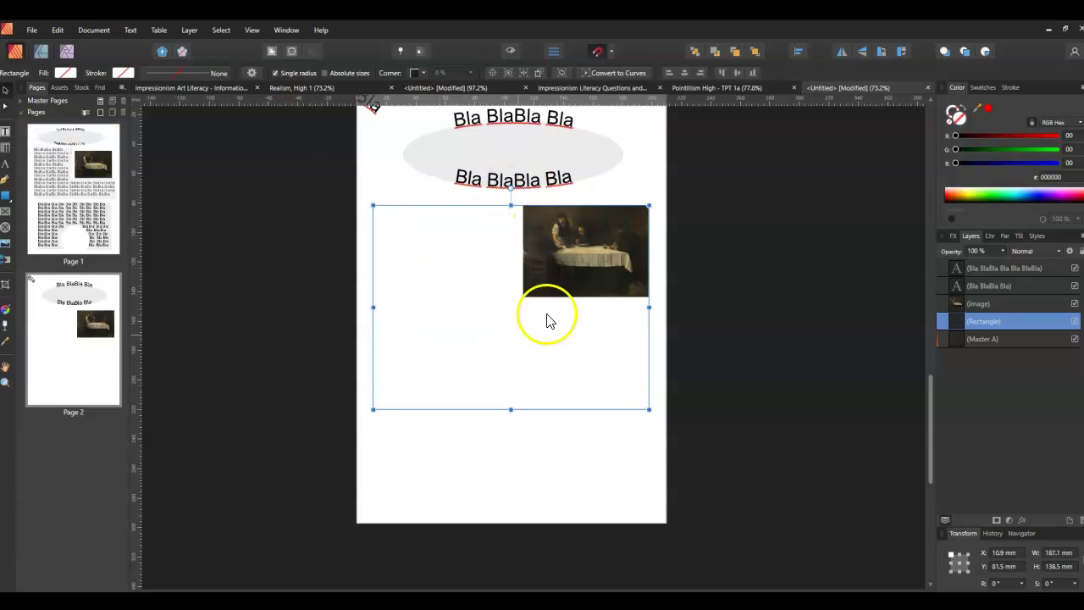
pyautogui.click(613, 73)
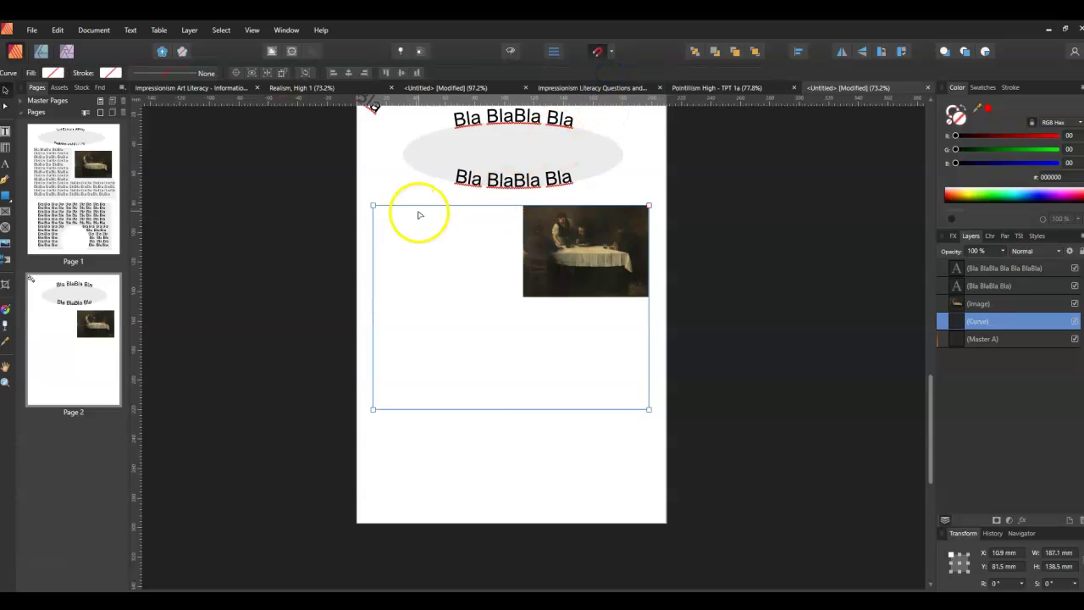
pyautogui.press('a')
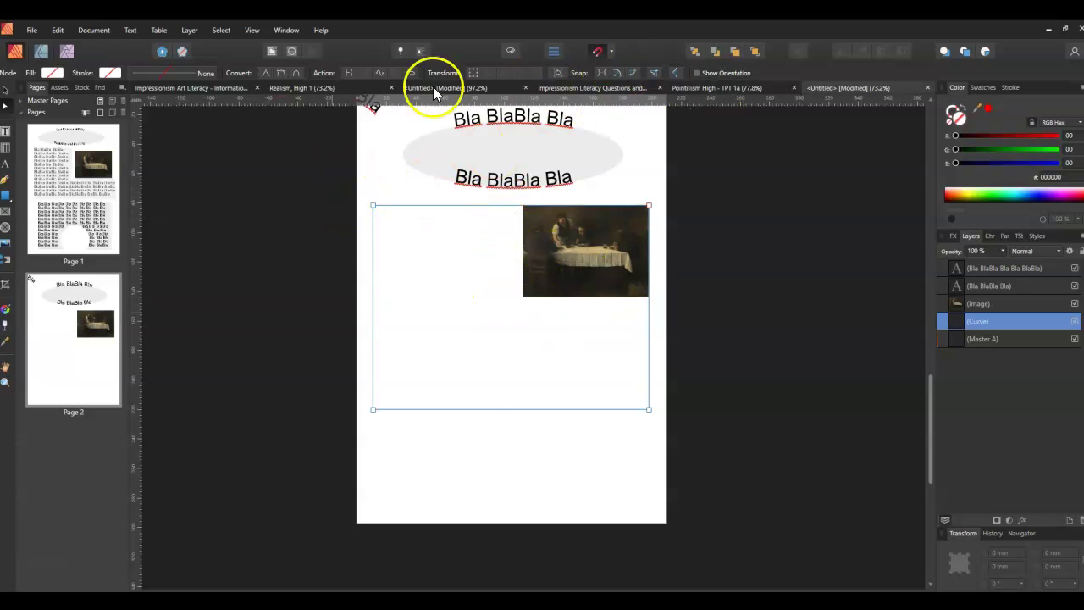
pyautogui.click(58, 29)
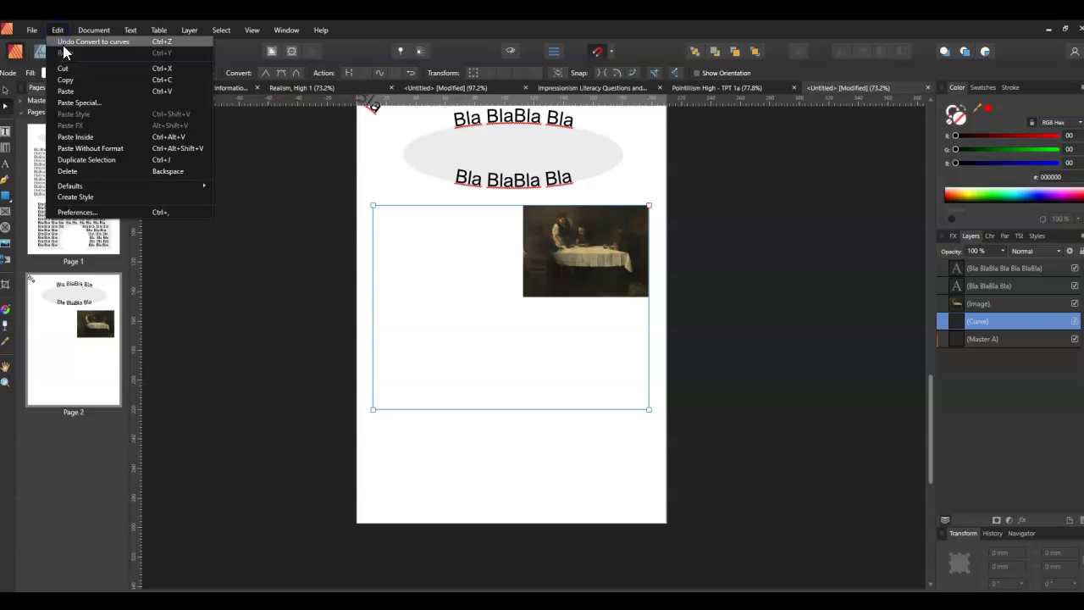
pyautogui.click(76, 42)
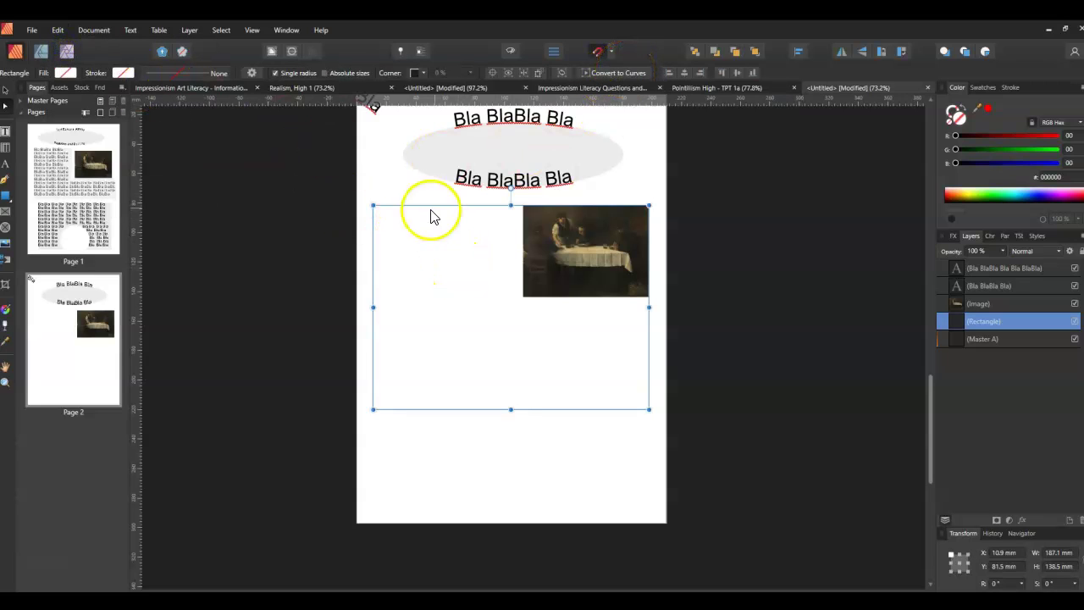
pyautogui.moveTo(443, 283); pyautogui.dragTo(443, 285)
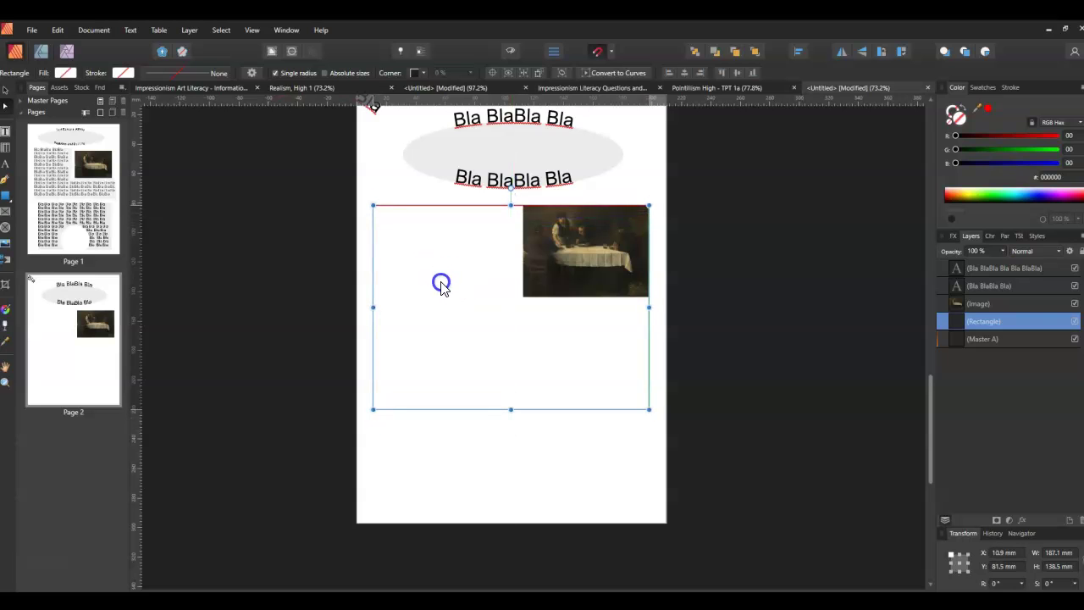
# Step: Convert the rectangle to curves, adding nodes on its top and right edges to pull its upper-right corner inward to about X 77.6, Y 157.7 mm
pyautogui.click(593, 72)
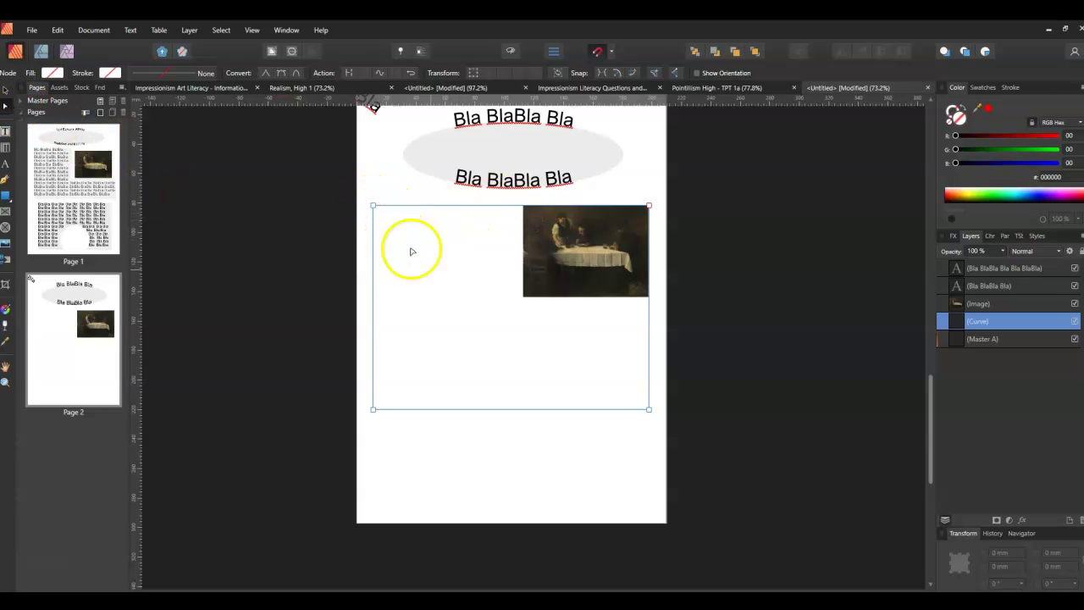
pyautogui.moveTo(649, 206)
pyautogui.mouseDown()
pyautogui.moveTo(496, 283)
pyautogui.moveTo(483, 363)
pyautogui.moveTo(650, 206)
pyautogui.mouseUp()
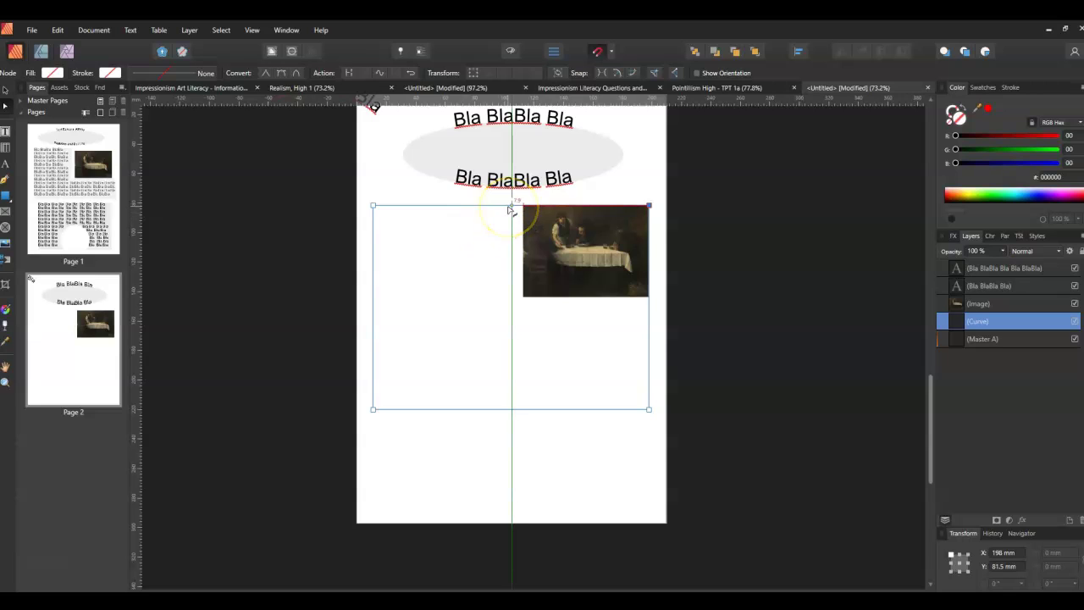
pyautogui.click(509, 207)
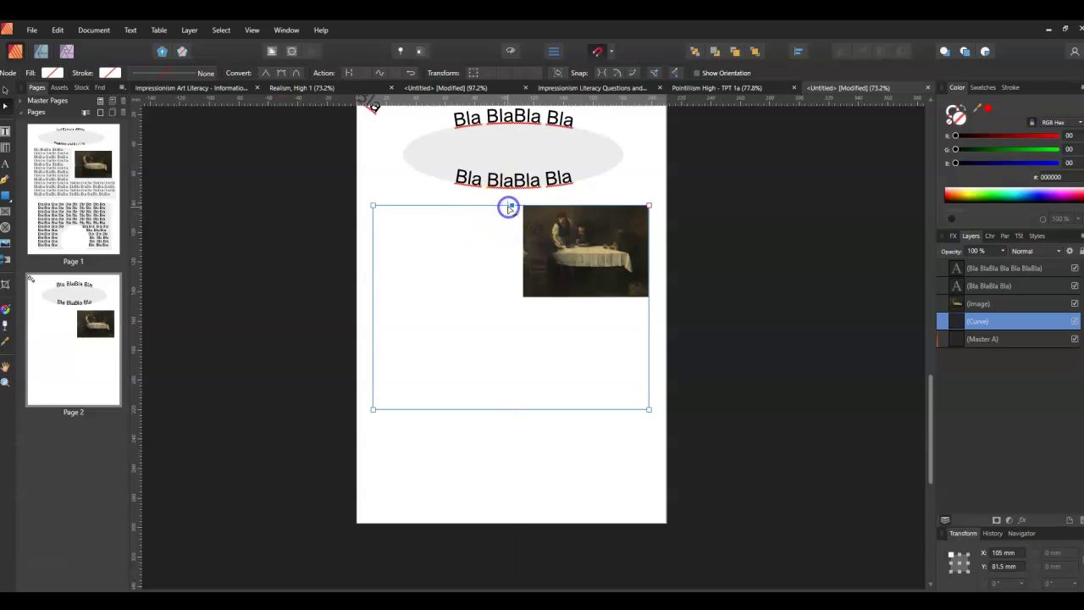
pyautogui.click(650, 310)
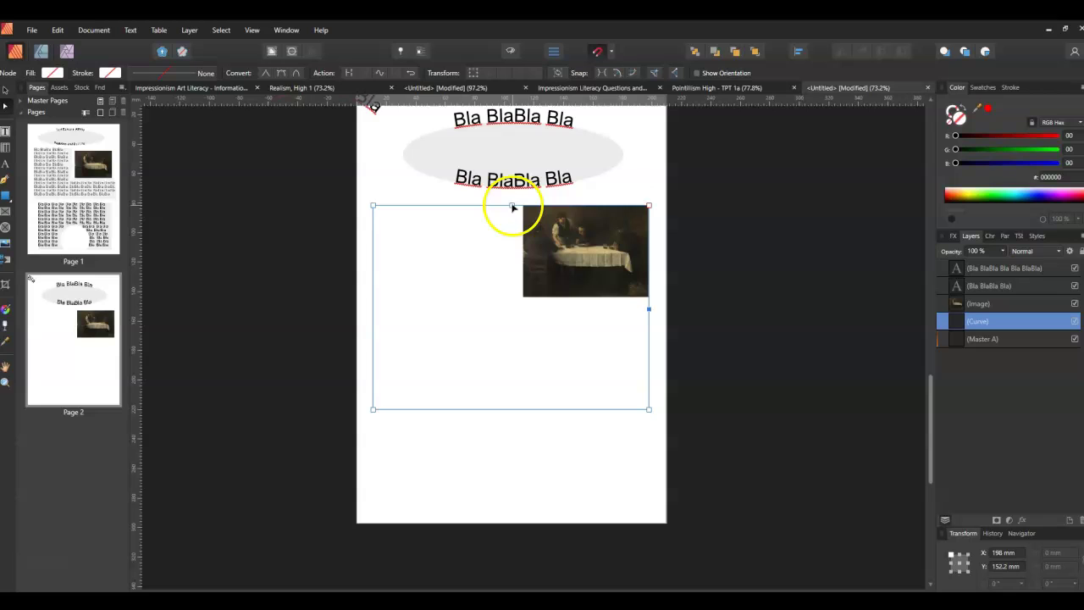
pyautogui.moveTo(648, 206); pyautogui.dragTo(479, 313)
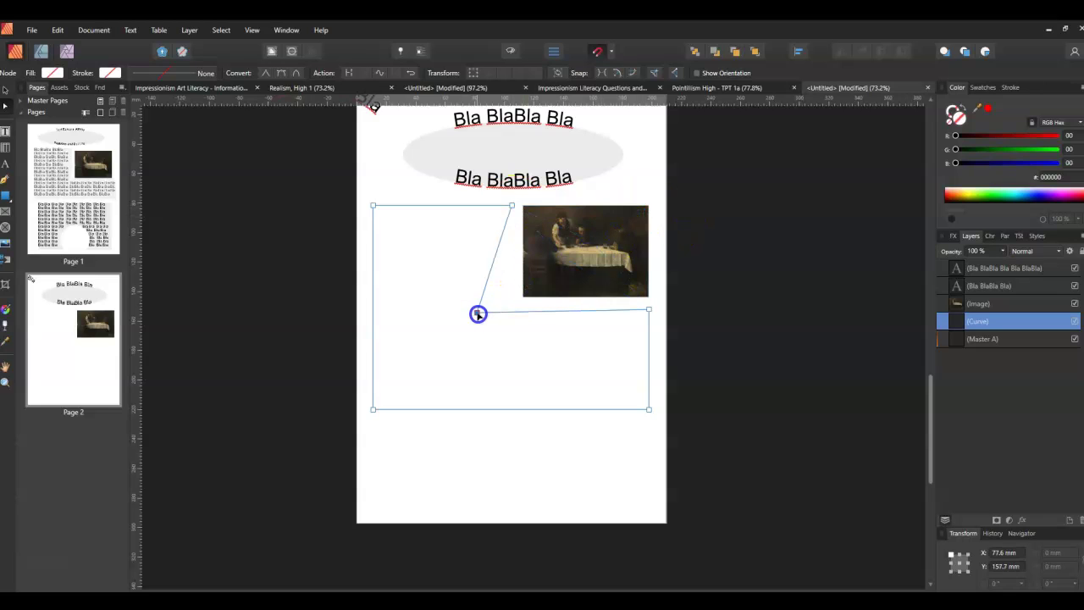
# Step: Try converting the added top-edge node to a curved node and convert it back to sharp
pyautogui.click(512, 208)
pyautogui.click(295, 73)
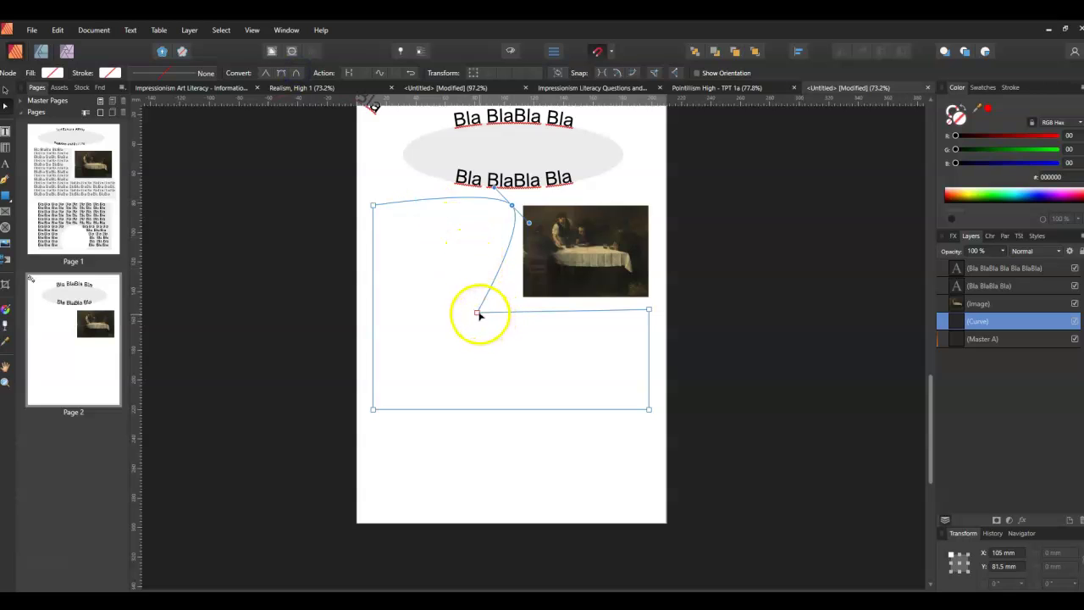
pyautogui.click(264, 74)
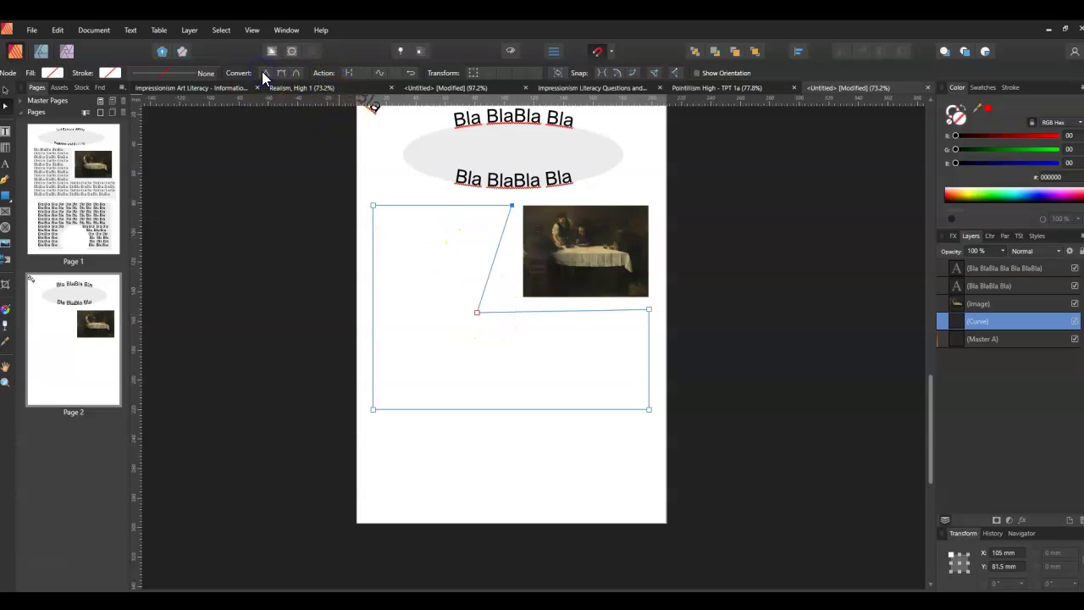
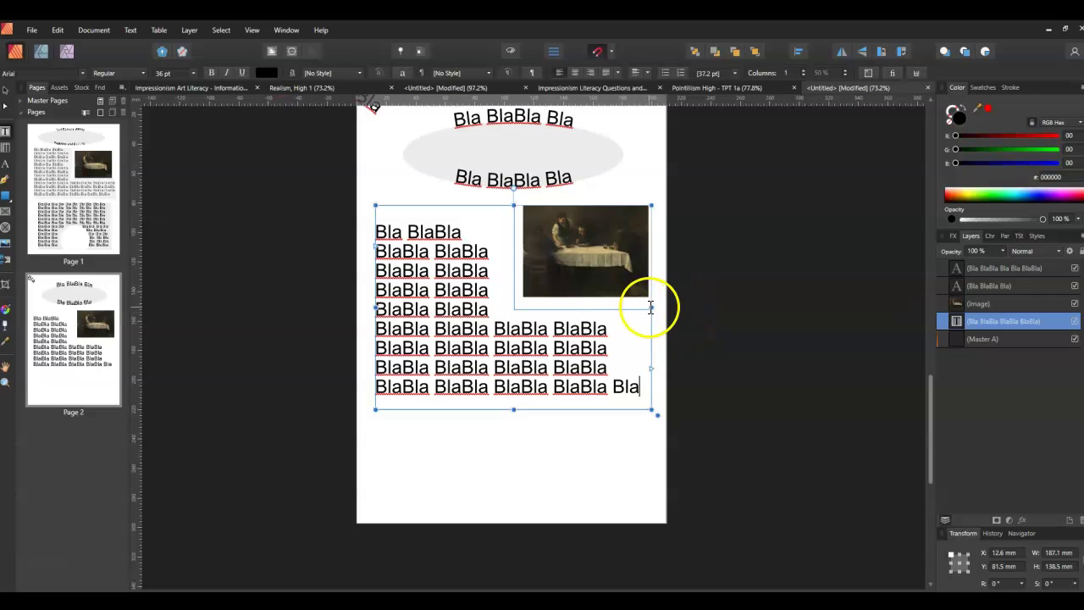
# Step: Widen the notched text frame to about 205.7 mm at X 4.3 mm and set all its text to 30 pt
pyautogui.moveTo(654, 307); pyautogui.dragTo(679, 314)
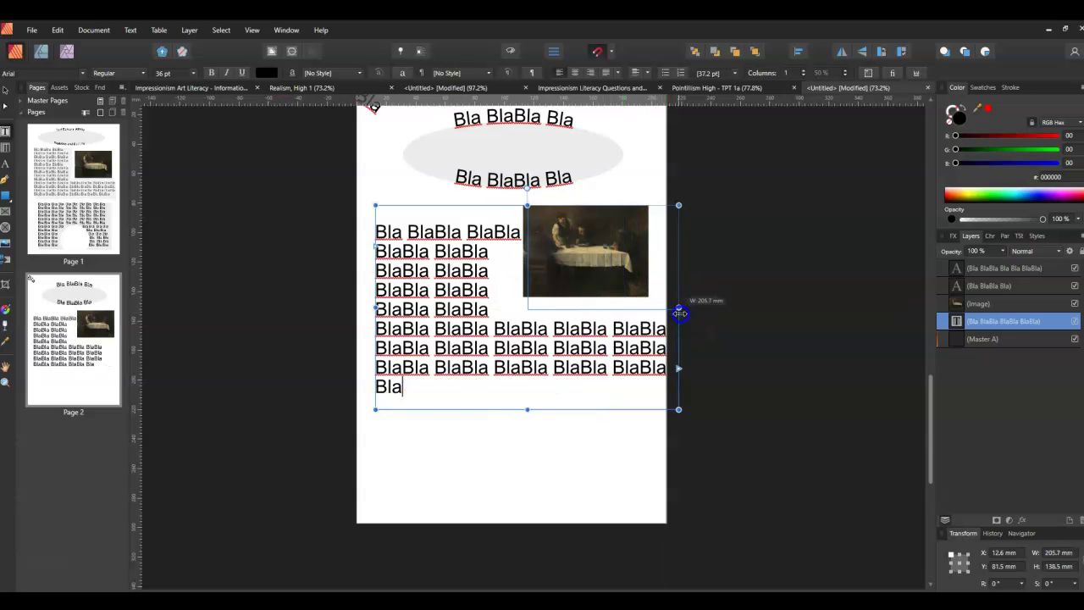
pyautogui.moveTo(442, 310); pyautogui.dragTo(431, 307)
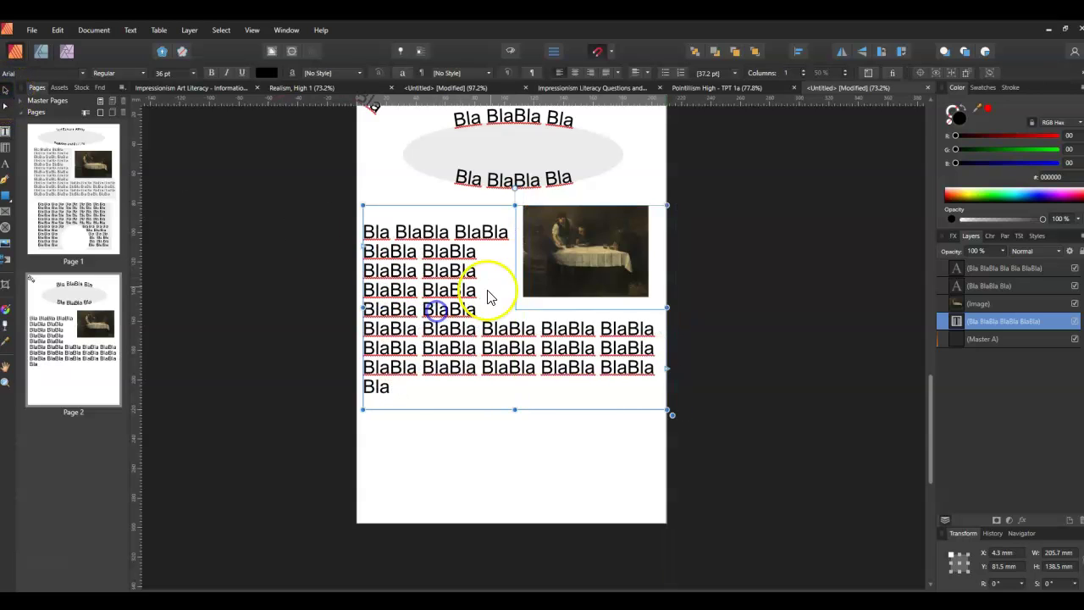
pyautogui.click(492, 254)
pyautogui.moveTo(428, 383); pyautogui.dragTo(353, 236)
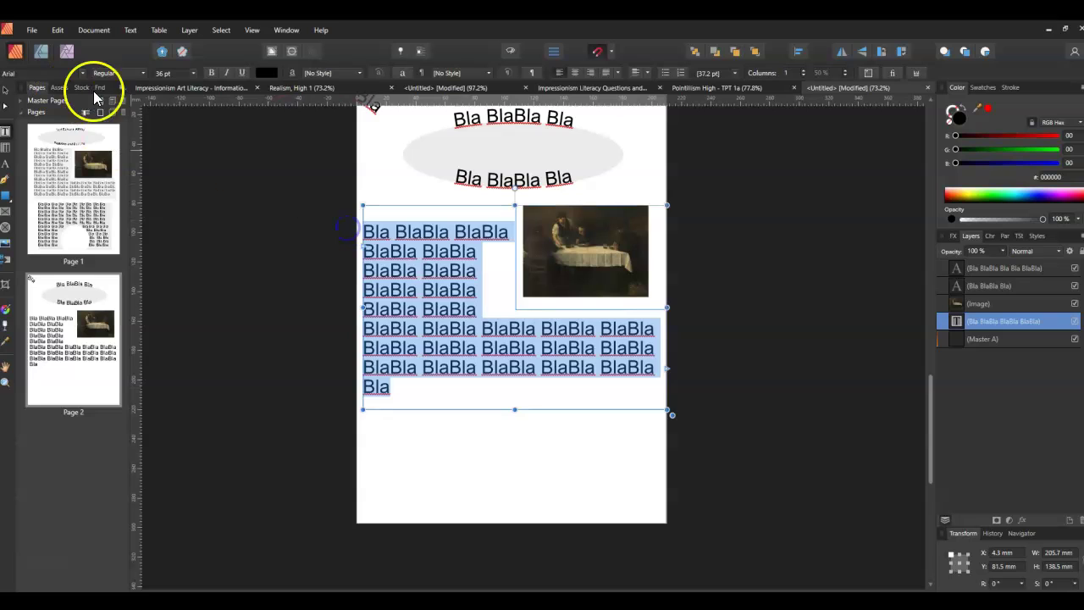
pyautogui.click(194, 72)
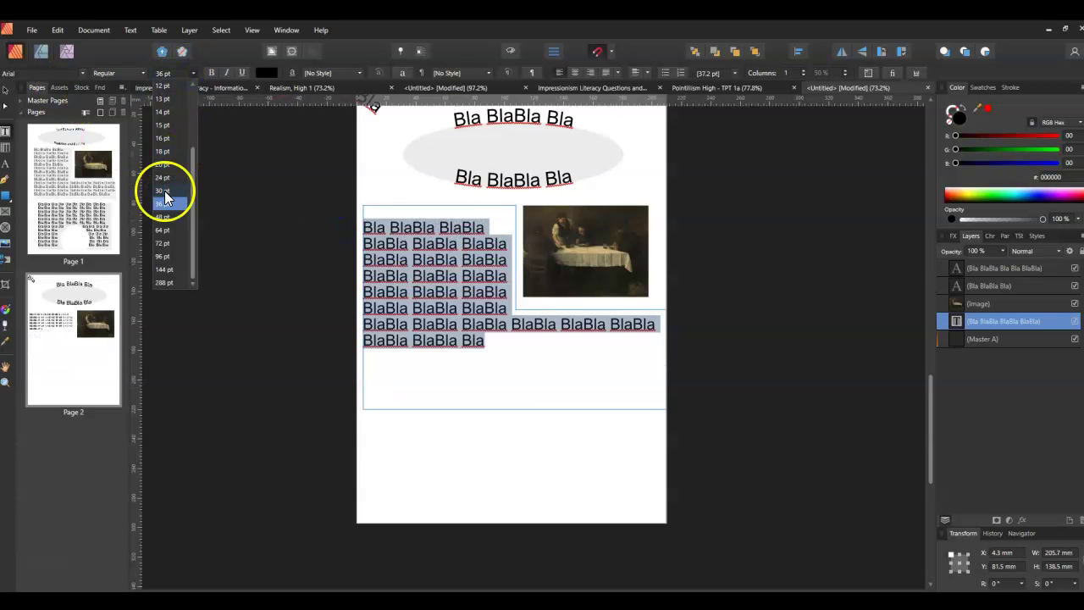
pyautogui.click(165, 192)
# Step: Append more repeated "BlaBla" text at 36 pt to the end of the notched frame's paragraph, filling the frame
pyautogui.click(580, 354)
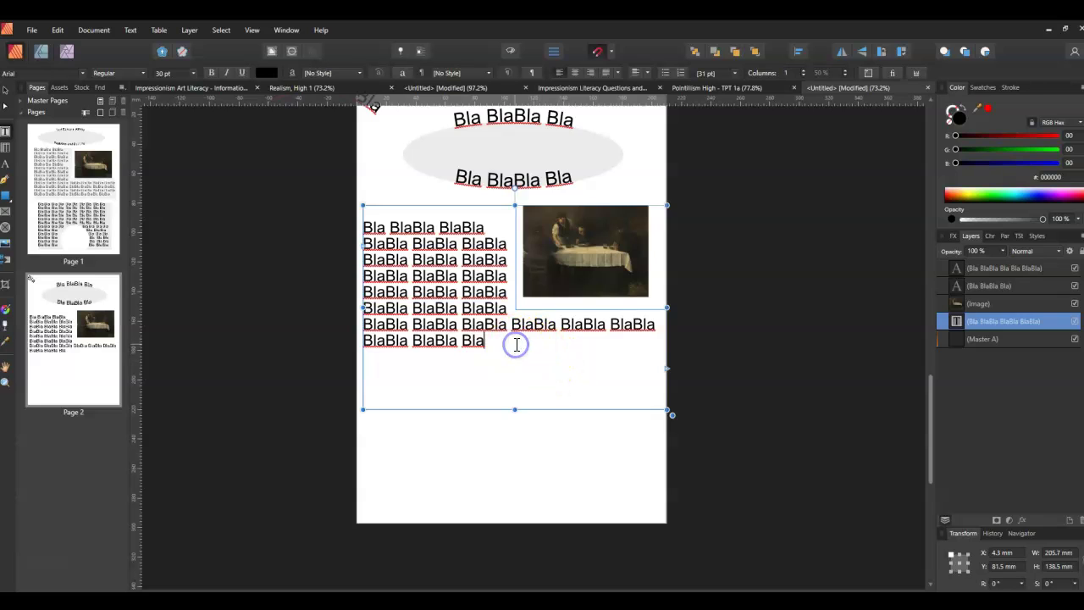
pyautogui.write('Bla BlaBla Bla')
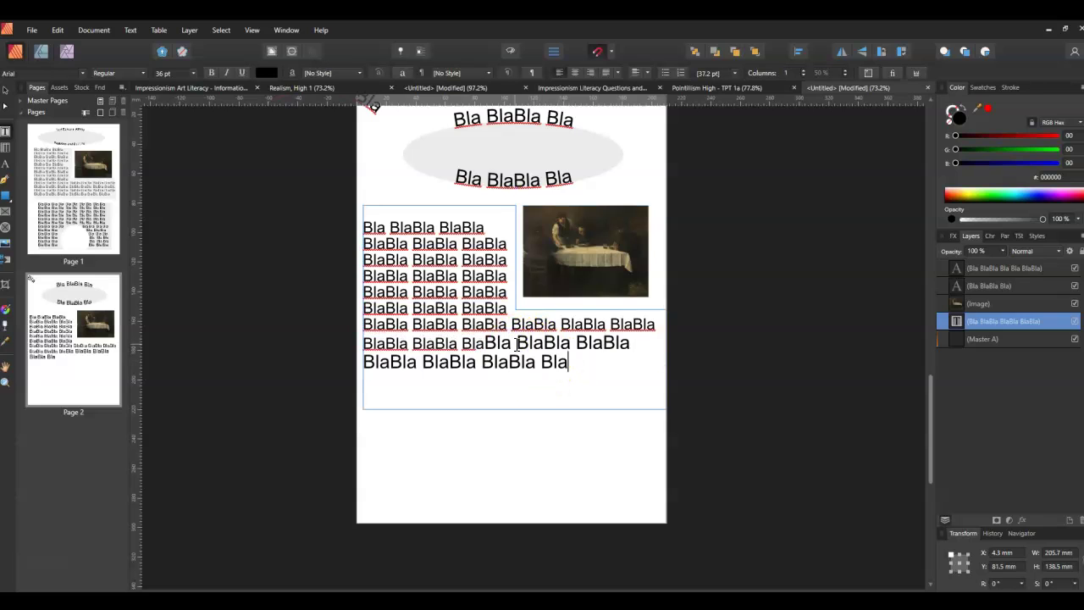
pyautogui.click(441, 233)
pyautogui.click(522, 375)
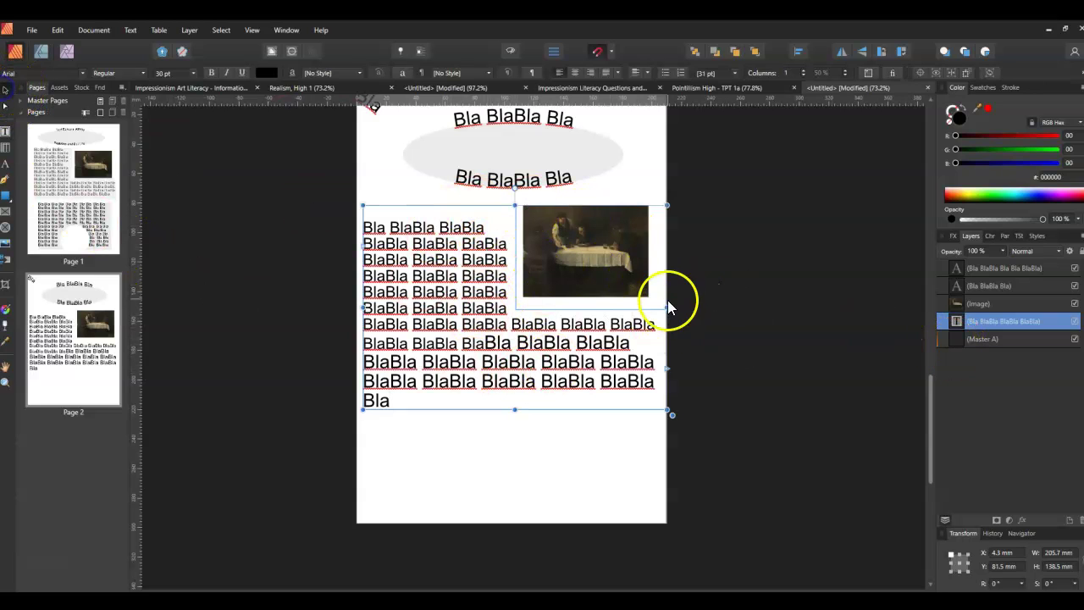
# Step: Move the painting slightly down within the frame's notch to about X 112.2 mm and Y 86.4 mm
pyautogui.click(485, 278)
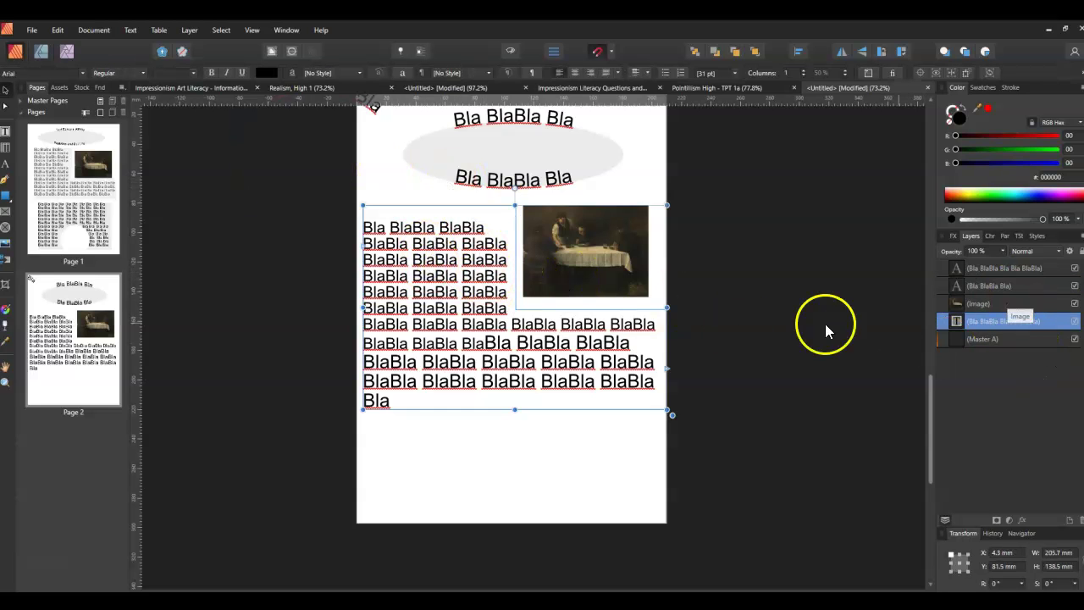
pyautogui.moveTo(559, 244); pyautogui.dragTo(568, 251)
# Step: Test selecting the painting on the page with its layer below the notched text frame, and return the image layer above the text
pyautogui.moveTo(944, 303); pyautogui.dragTo(957, 339)
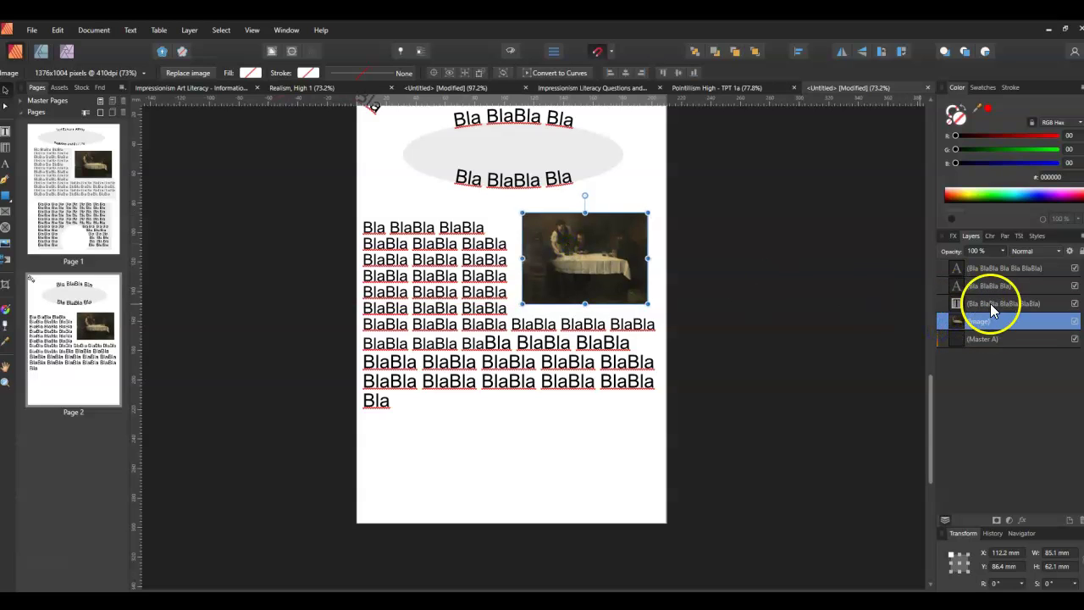
pyautogui.click(990, 303)
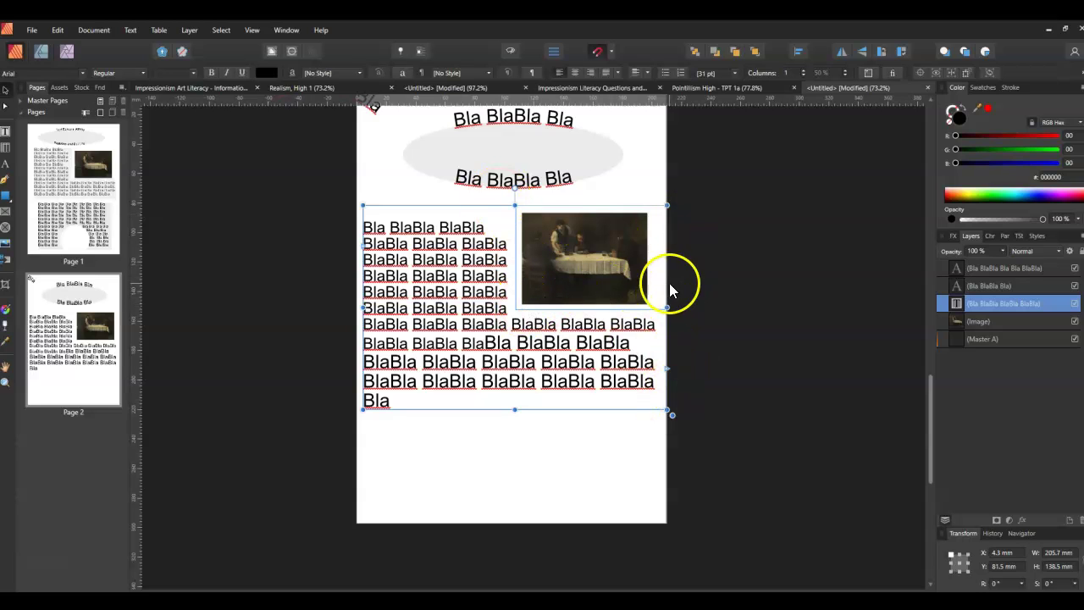
pyautogui.click(633, 181)
pyautogui.click(593, 243)
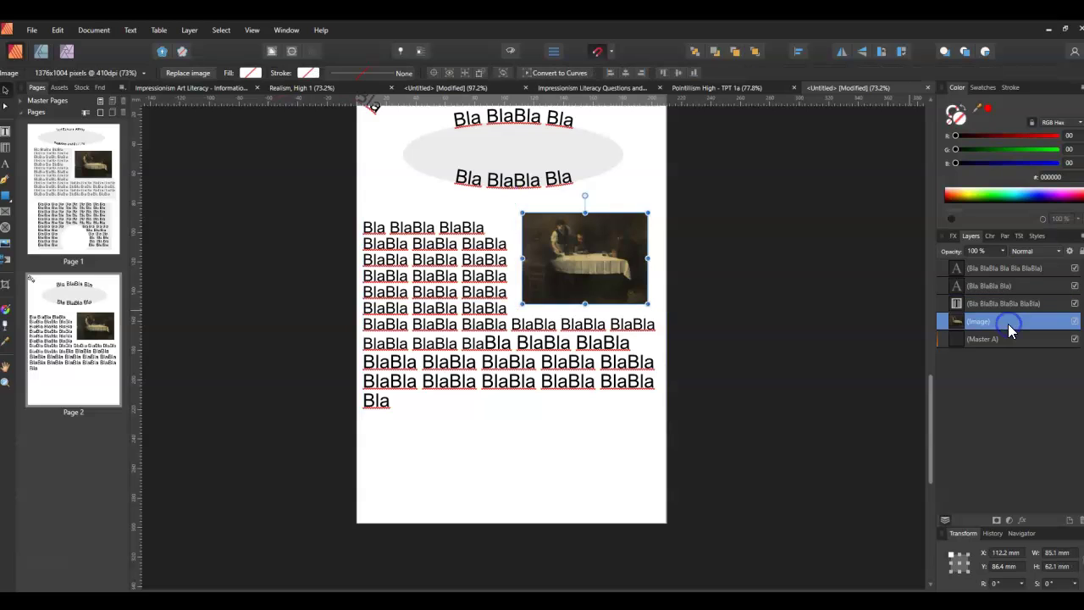
pyautogui.click(647, 176)
pyautogui.click(596, 233)
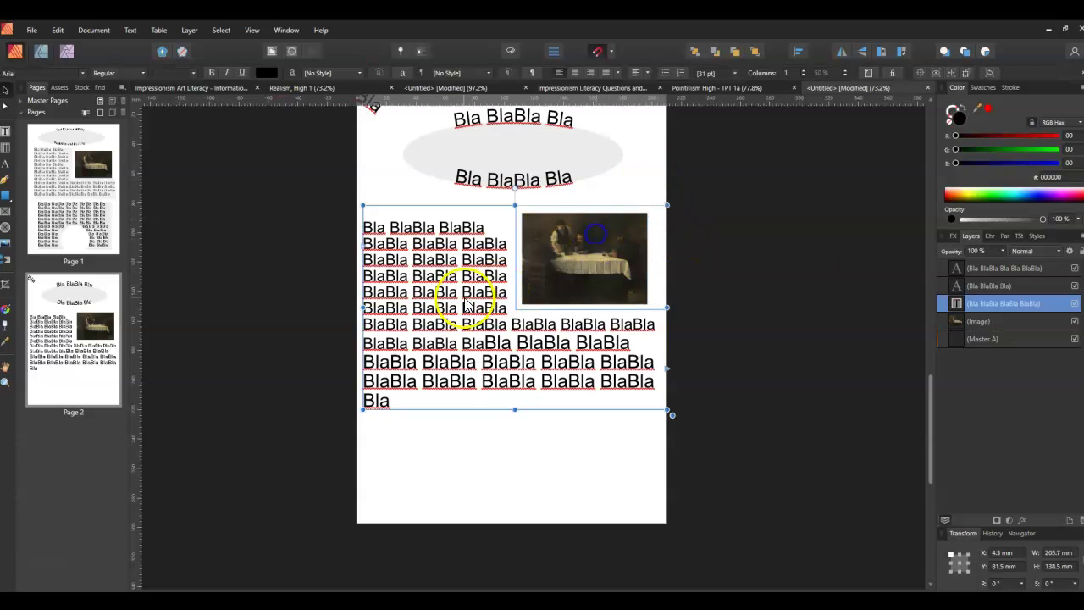
pyautogui.moveTo(948, 323); pyautogui.dragTo(943, 296)
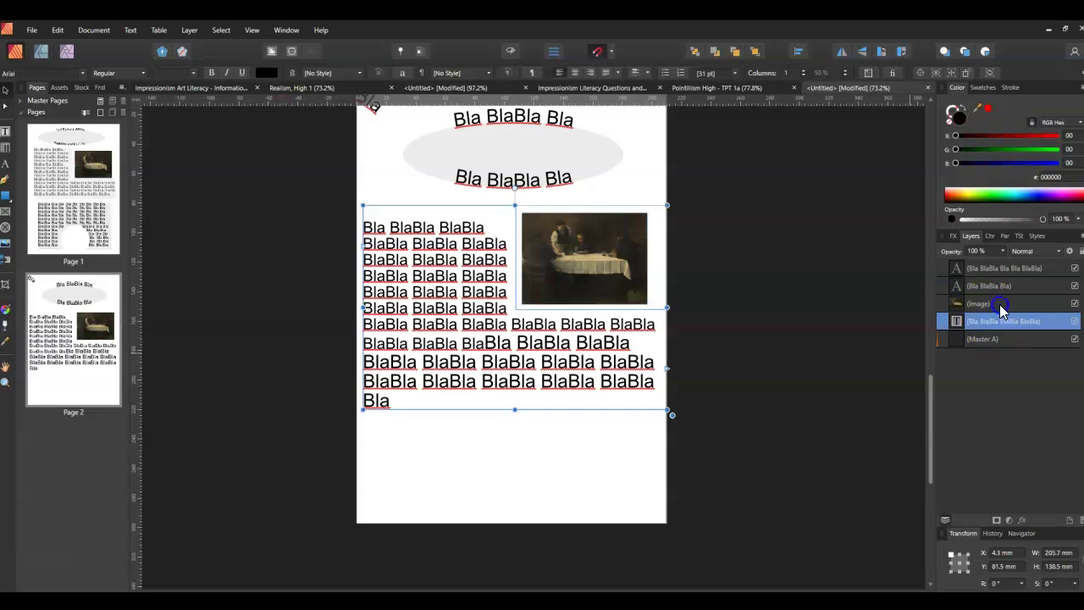
# Step: Nudge the painting slightly further right and down within the text frame's notch
pyautogui.moveTo(554, 251); pyautogui.dragTo(595, 274)
pyautogui.click(443, 283)
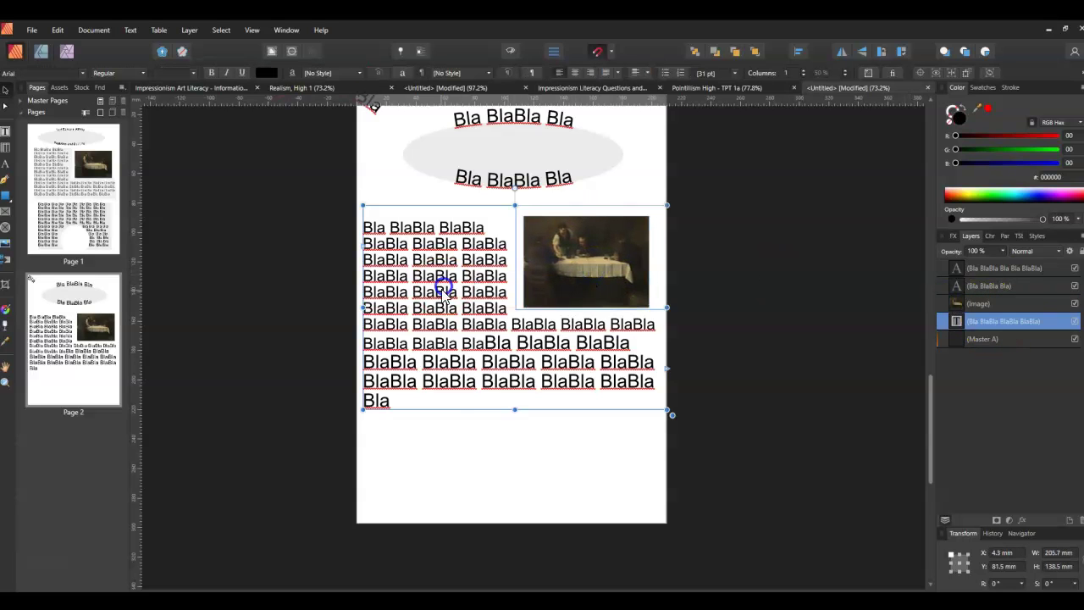
pyautogui.scroll(-2, 472, 407)
pyautogui.scroll(3, 415, 385)
pyautogui.scroll(-3, 415, 385)
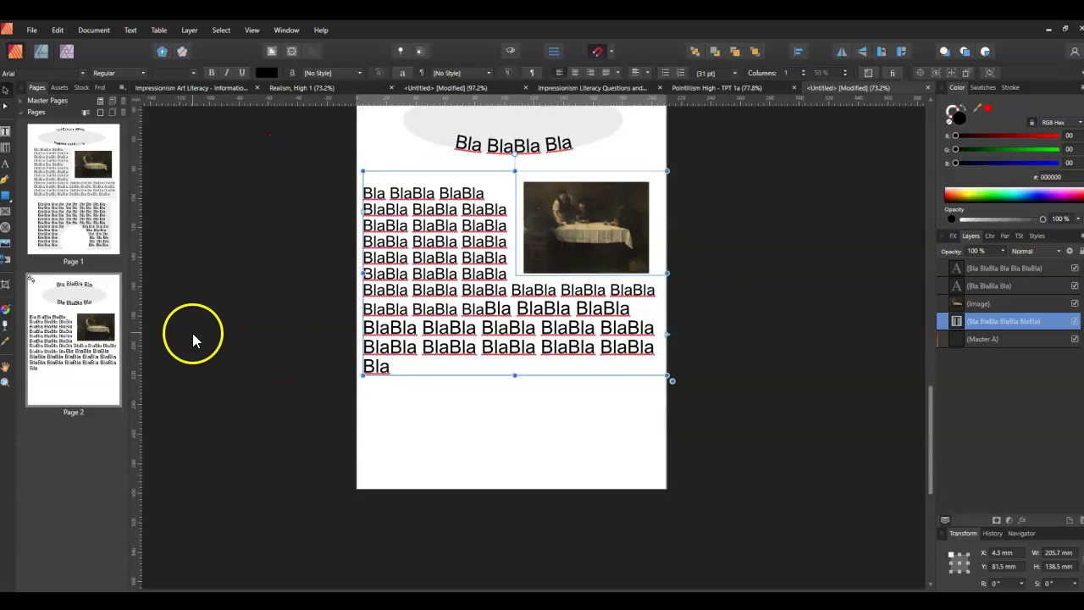
# Step: Delete the notched text frame and the painting from page 2, keeping the curved text and its ellipse
pyautogui.click(73, 195)
pyautogui.scroll(5, 430, 230)
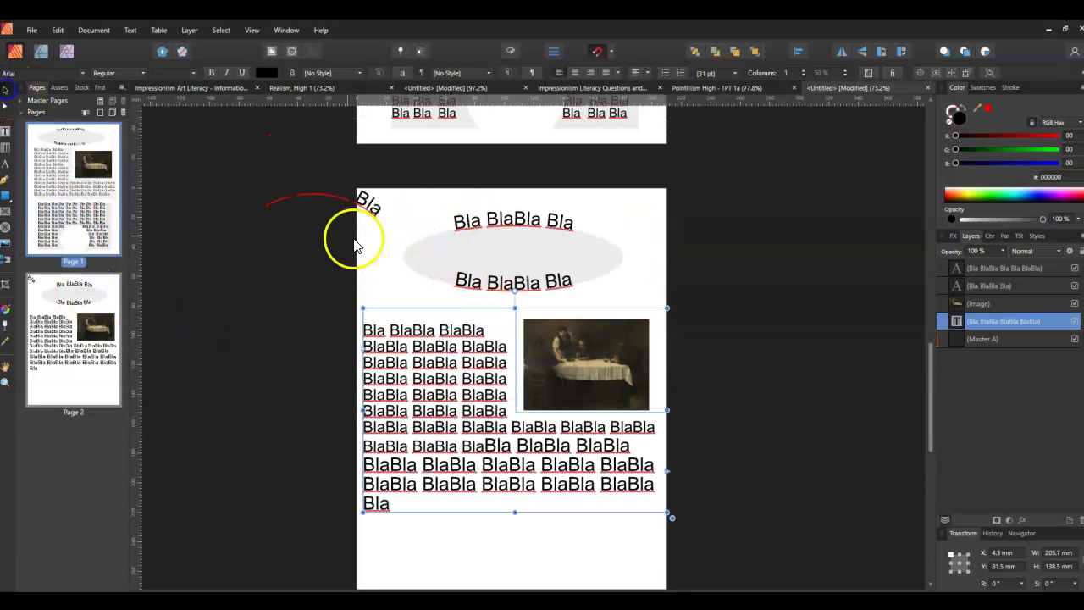
pyautogui.click(494, 271)
pyautogui.click(426, 403)
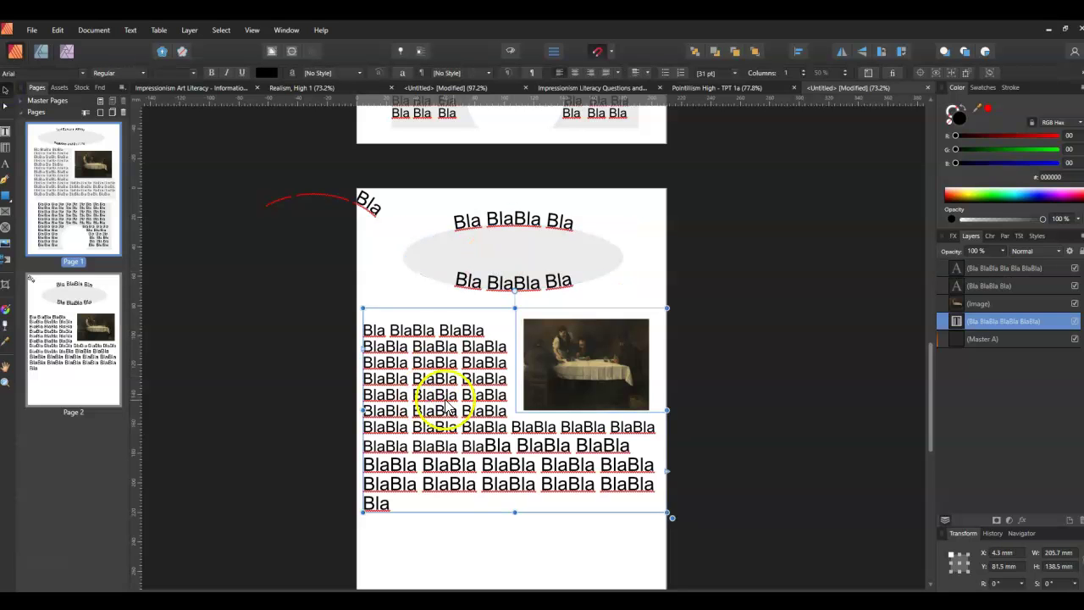
pyautogui.press('Delete')
pyautogui.click(561, 367)
pyautogui.press('Delete')
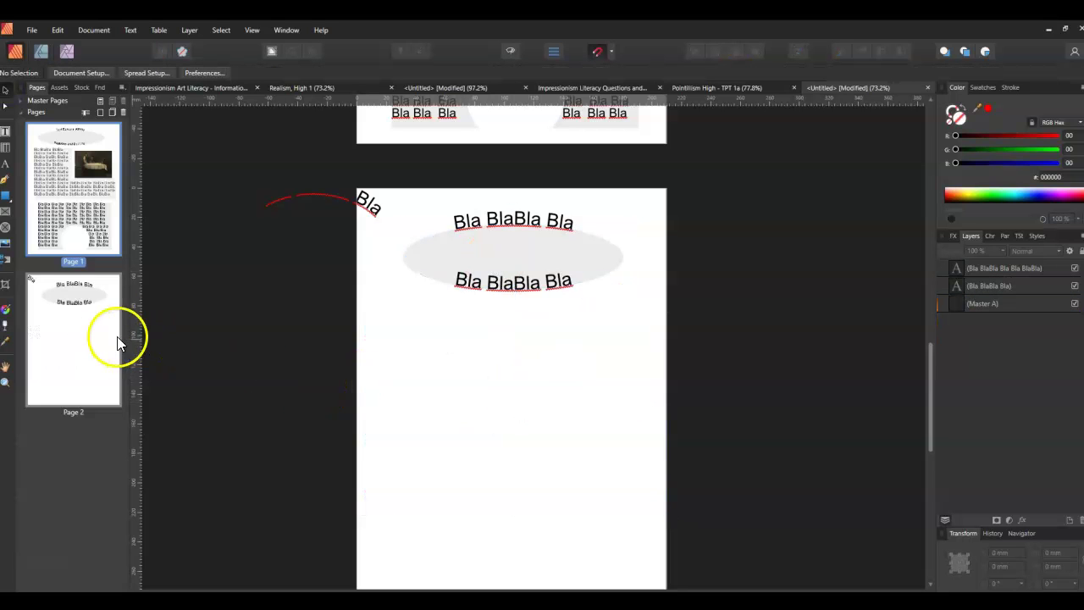
# Step: Draw a rectangle about 133.6 × 95.3 mm on page 2 below the gray ellipse with the curved text
pyautogui.click(68, 220)
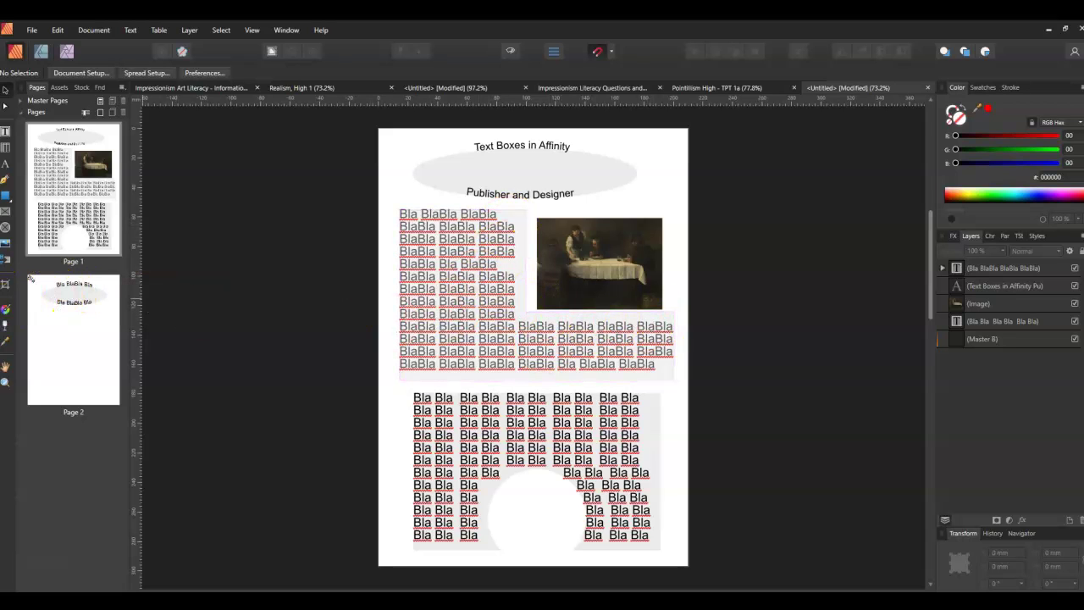
pyautogui.click(6, 196)
pyautogui.click(91, 349)
pyautogui.moveTo(432, 252); pyautogui.dragTo(629, 393)
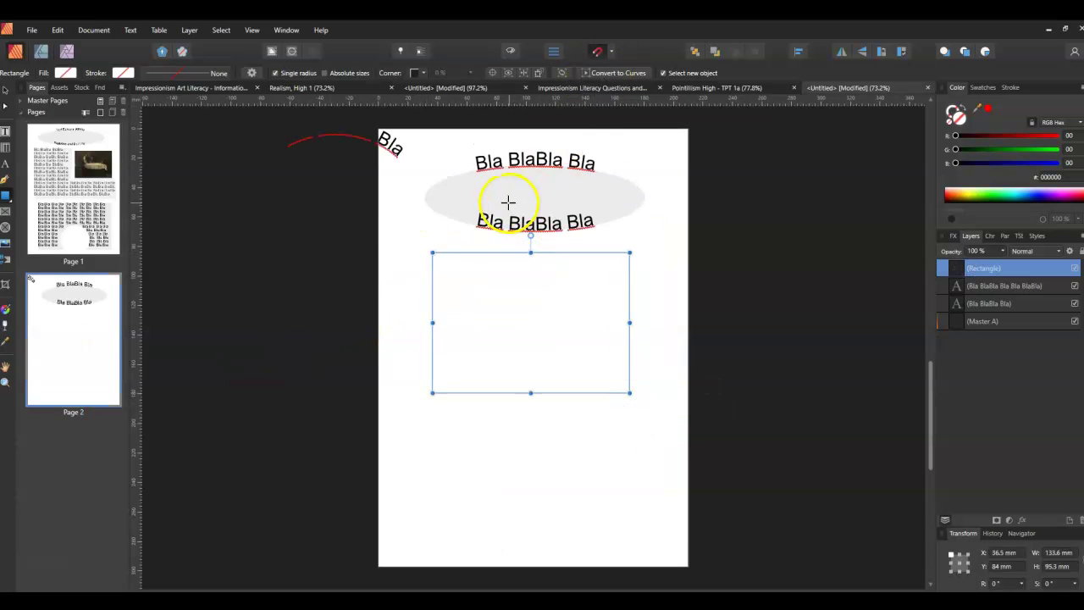
# Step: Draw an ellipse about 62.7 × 53.2 mm over the upper-right part of the rectangle
pyautogui.click(7, 203)
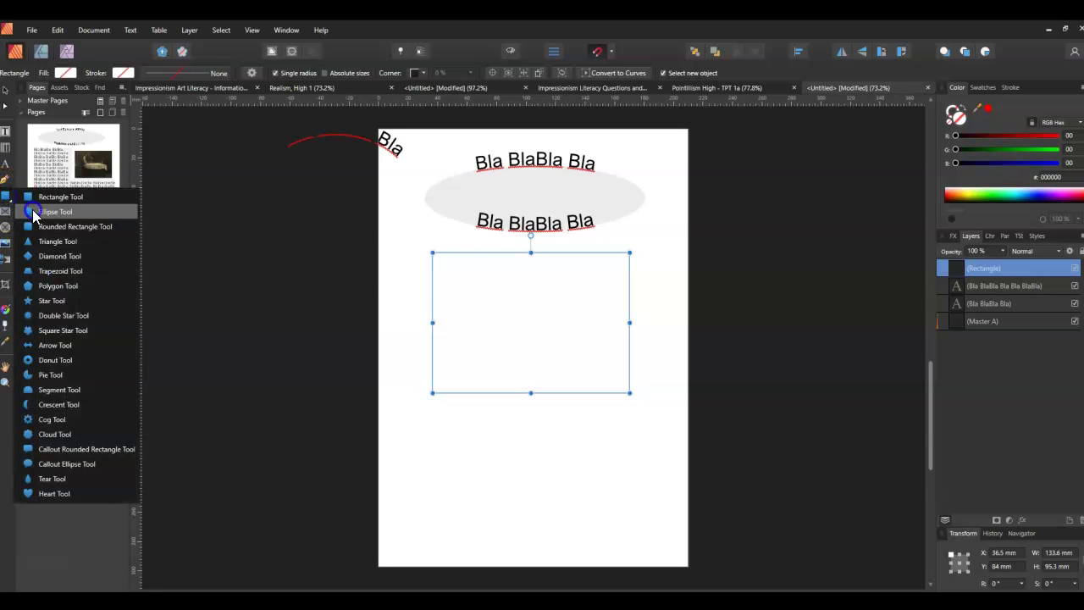
pyautogui.click(29, 212)
pyautogui.moveTo(542, 269); pyautogui.dragTo(635, 348)
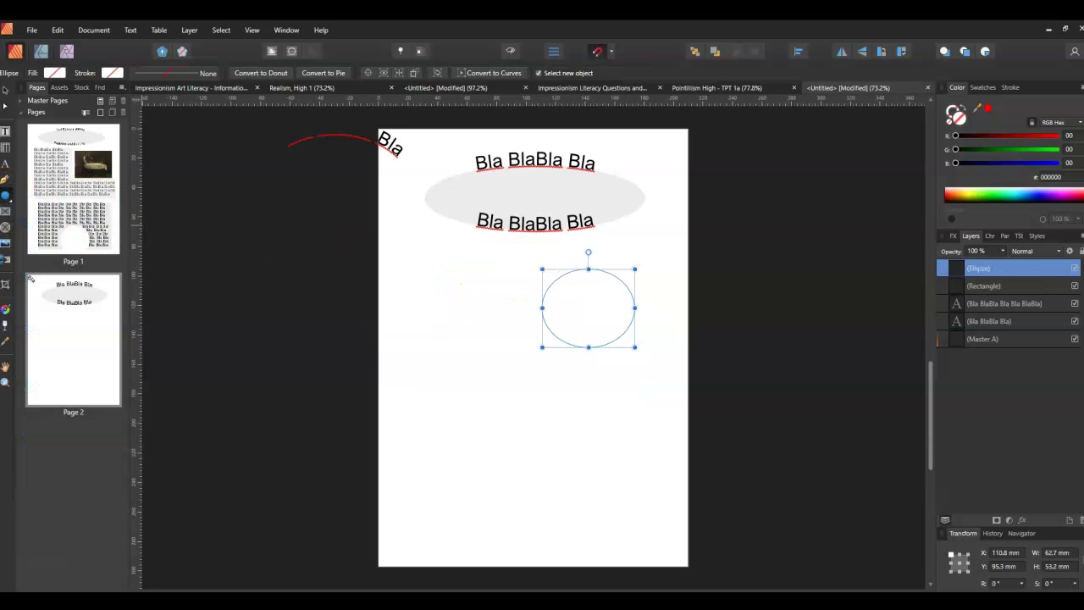
# Step: Move the rectangle down below the new ellipse, to about X 38.2 mm and Y 152.6 mm
pyautogui.click(7, 91)
pyautogui.click(475, 324)
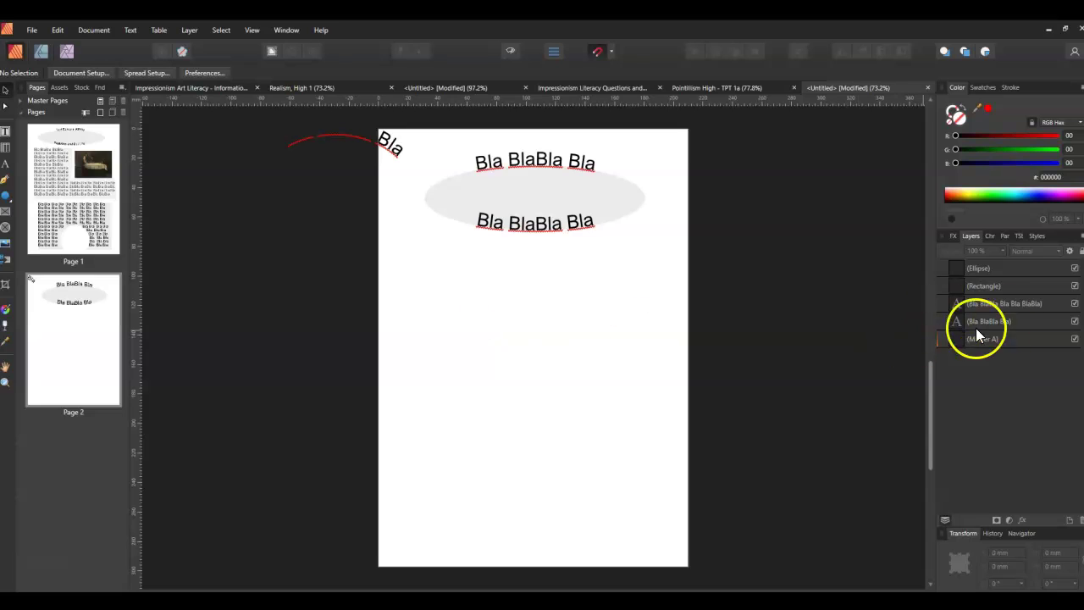
pyautogui.click(1005, 287)
pyautogui.moveTo(502, 358); pyautogui.dragTo(500, 453)
pyautogui.keyDown('shift'); pyautogui.click(1001, 269); pyautogui.keyUp('shift')
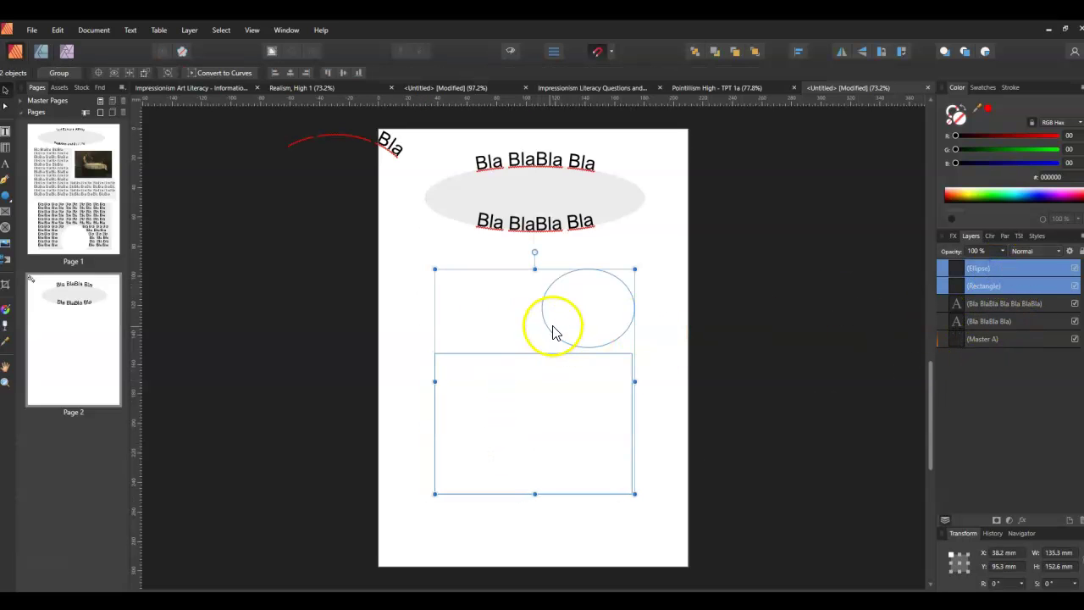
pyautogui.click(566, 299)
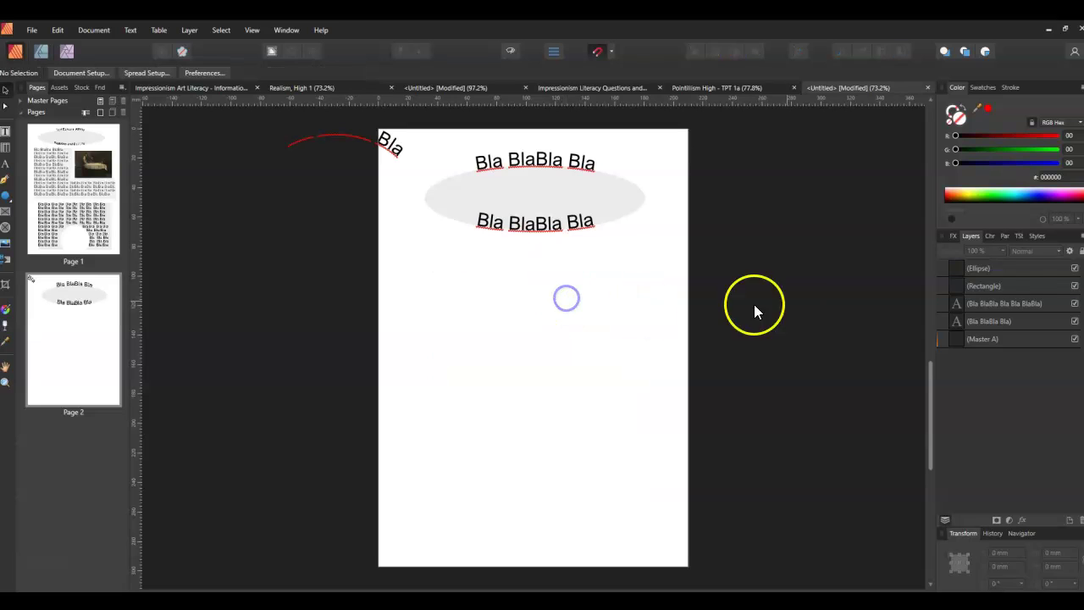
# Step: Give the new ellipse a black 0.2 pt stroke
pyautogui.click(1029, 269)
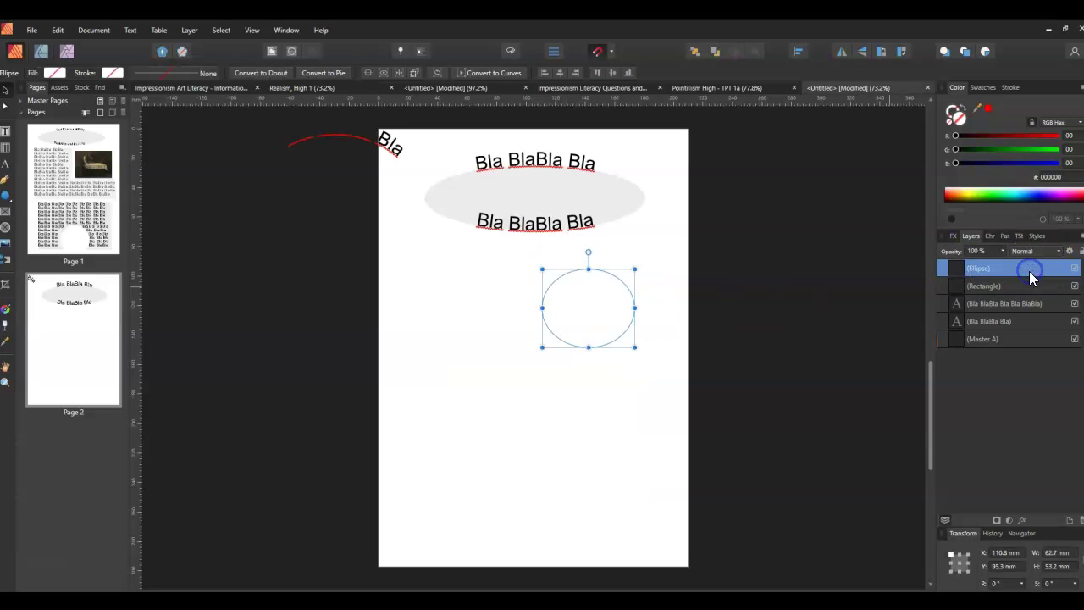
pyautogui.click(121, 76)
pyautogui.click(178, 128)
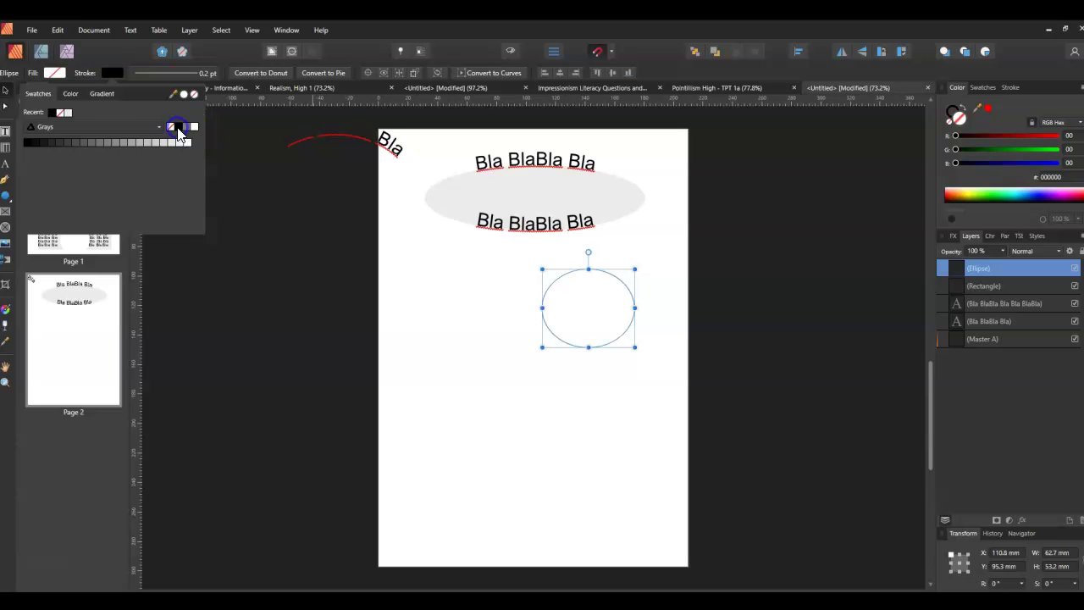
pyautogui.click(498, 405)
# Step: Give the rectangle a black 0.2 pt stroke
pyautogui.click(991, 286)
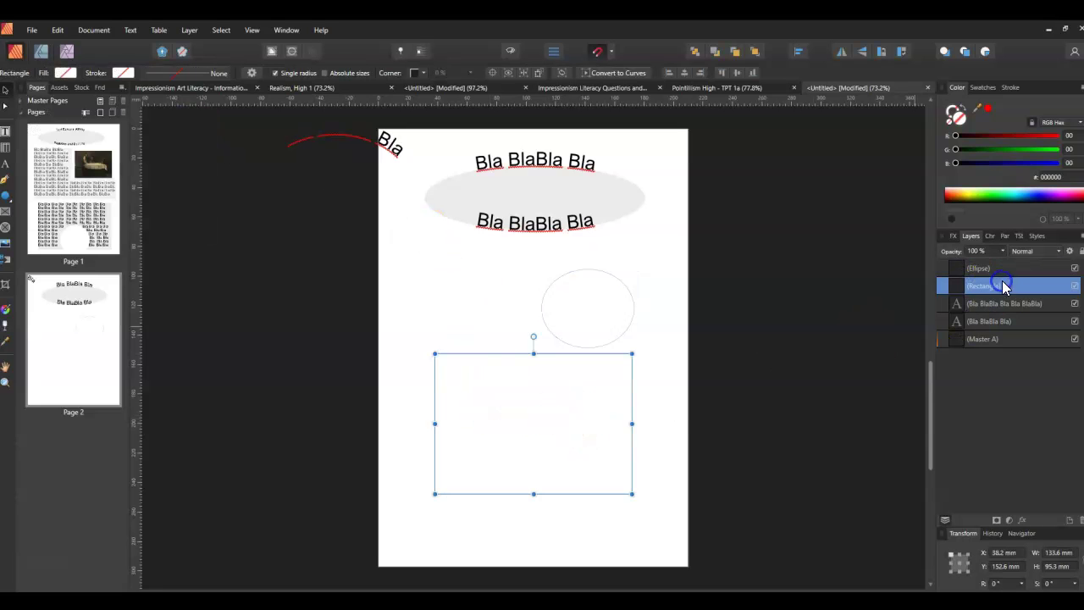
pyautogui.click(120, 74)
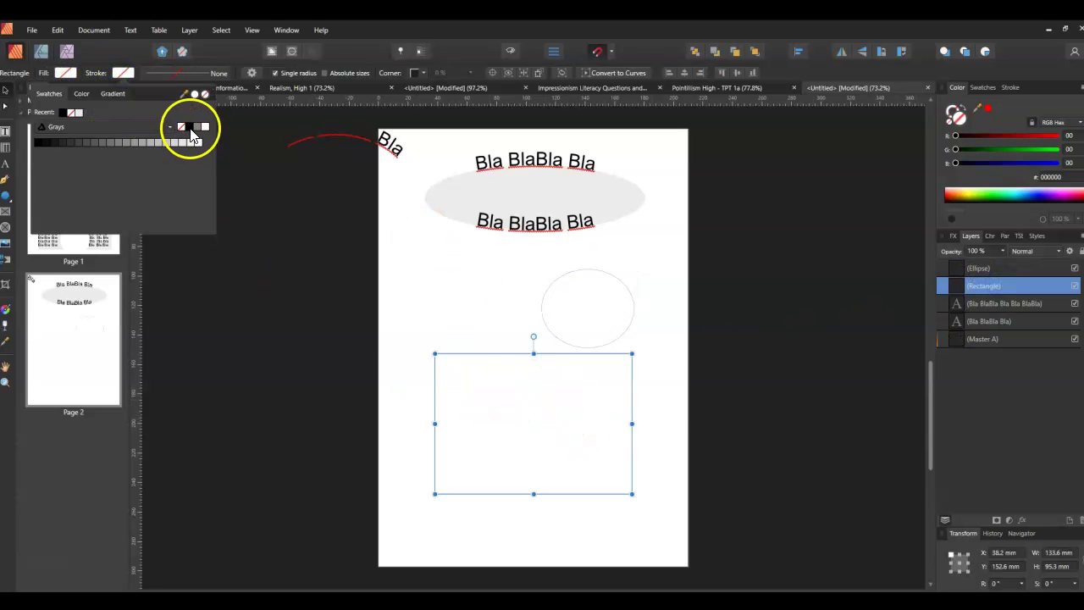
pyautogui.click(513, 411)
pyautogui.click(517, 409)
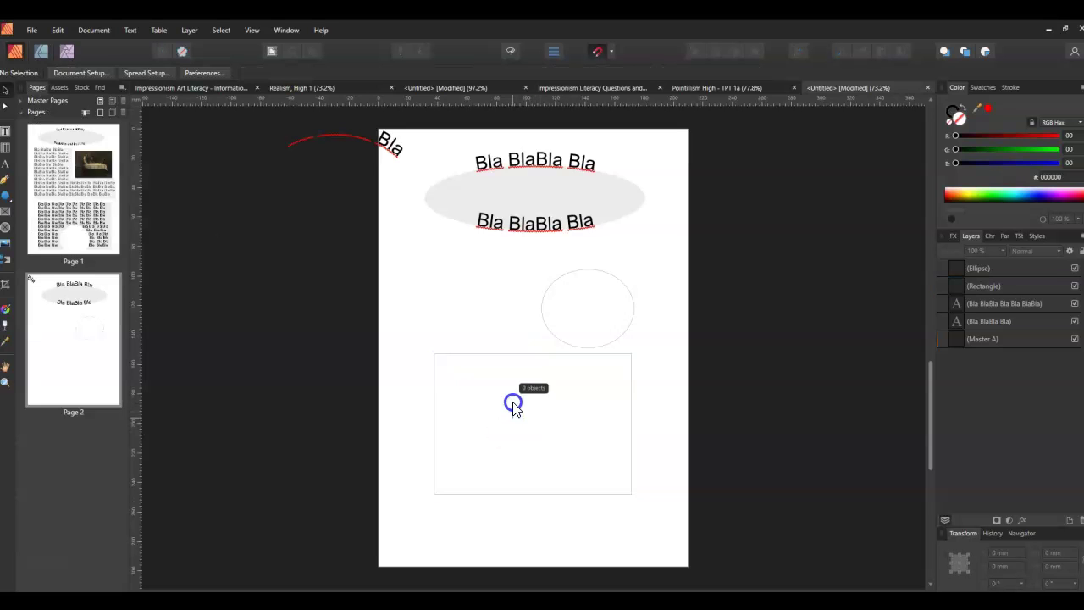
# Step: Move the rectangle back up around the ellipse to about X 39.9 mm, Y 95.3 mm, with its height at about 116.2 mm
pyautogui.click(985, 285)
pyautogui.moveTo(515, 410); pyautogui.dragTo(525, 369)
pyautogui.moveTo(536, 449); pyautogui.dragTo(528, 393)
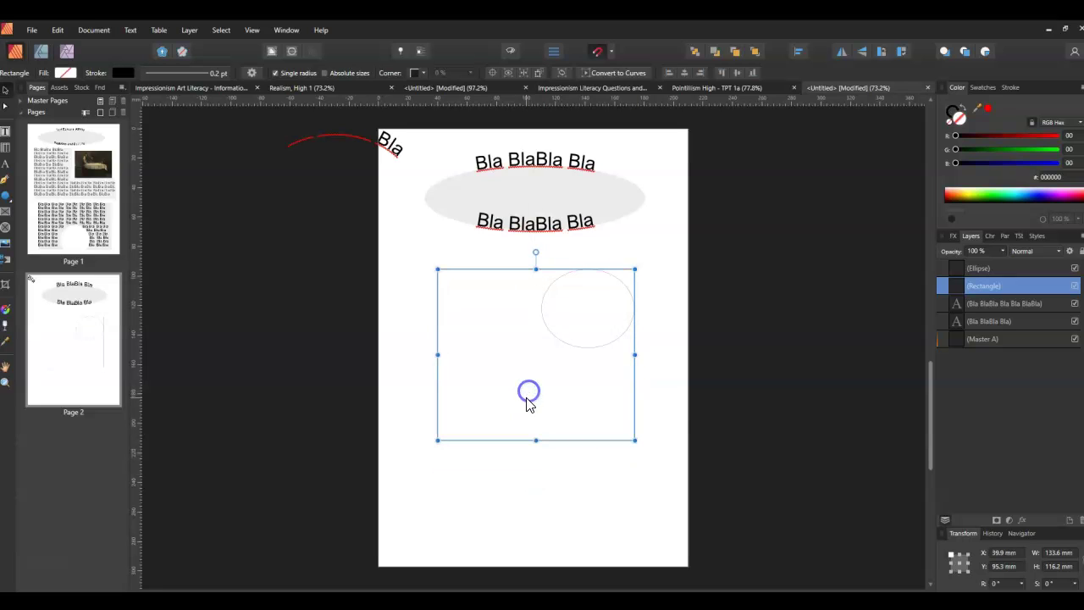
# Step: Convert the rectangle to curves and add and move nodes so its upper-right corner forms an angular notch around the ellipse
pyautogui.click(607, 74)
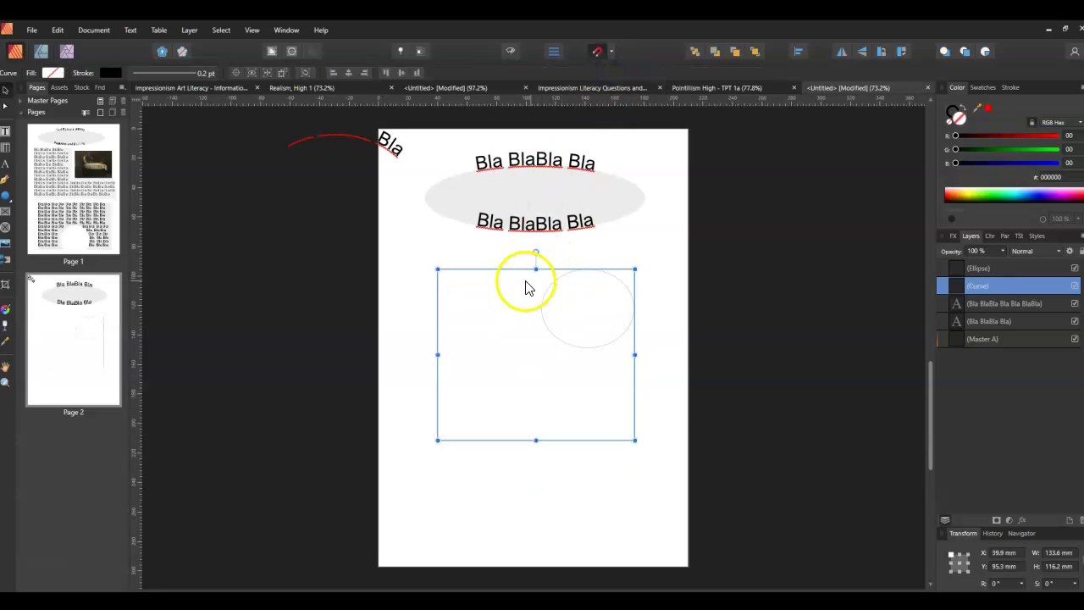
pyautogui.doubleClick(547, 272)
pyautogui.click(548, 270)
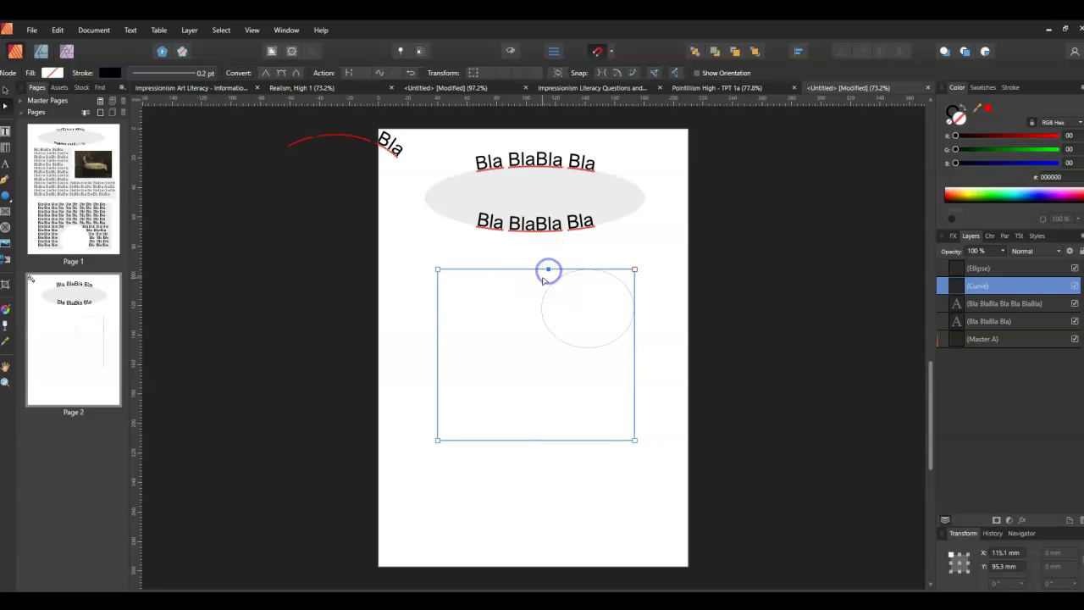
pyautogui.click(635, 356)
pyautogui.moveTo(634, 271); pyautogui.dragTo(528, 348)
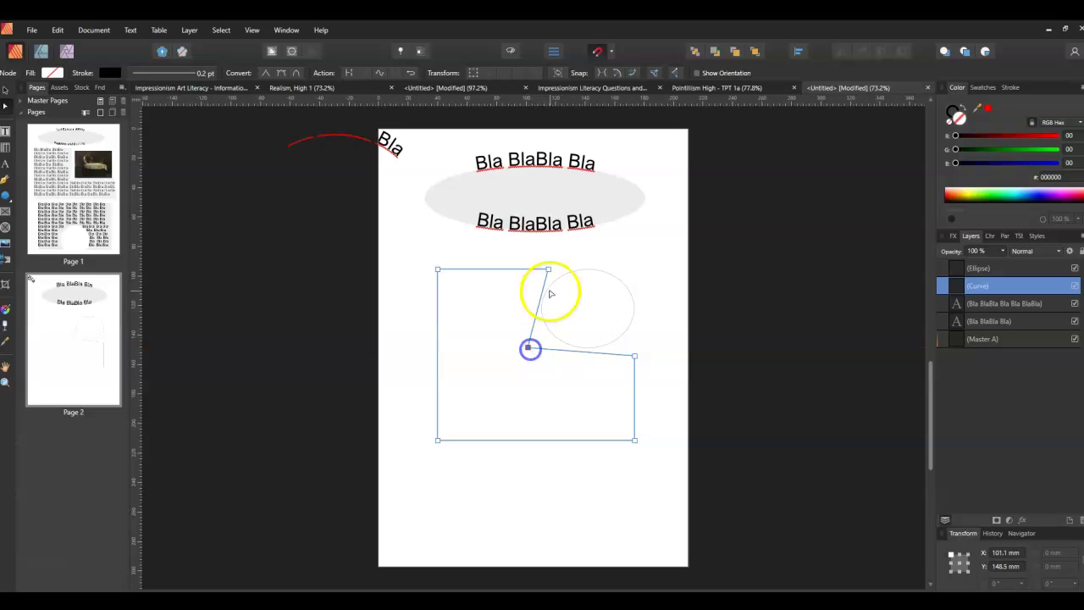
pyautogui.moveTo(528, 347); pyautogui.dragTo(552, 347)
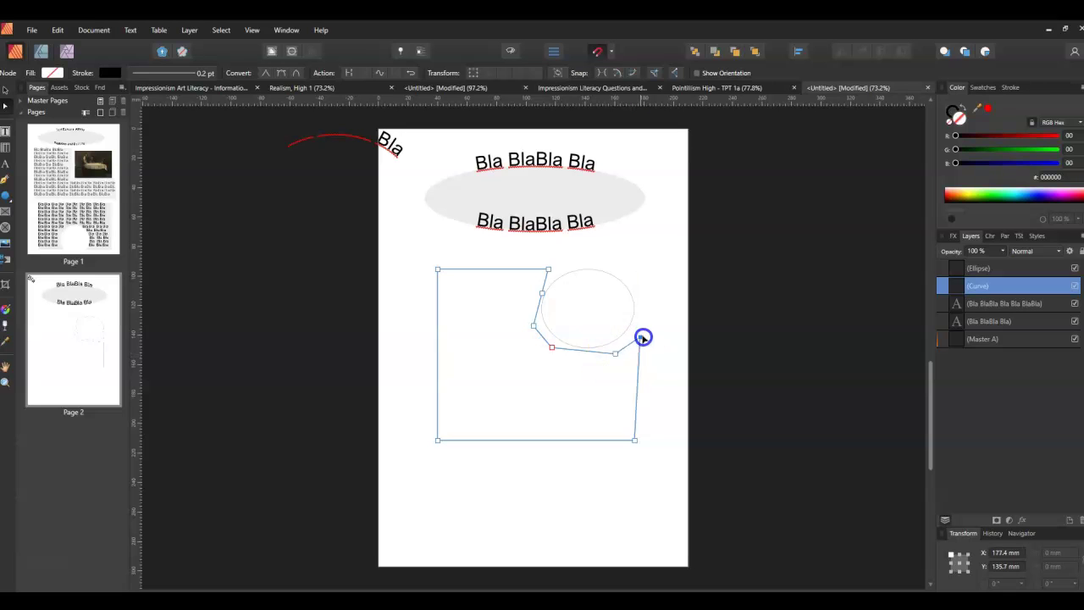
pyautogui.click(641, 336)
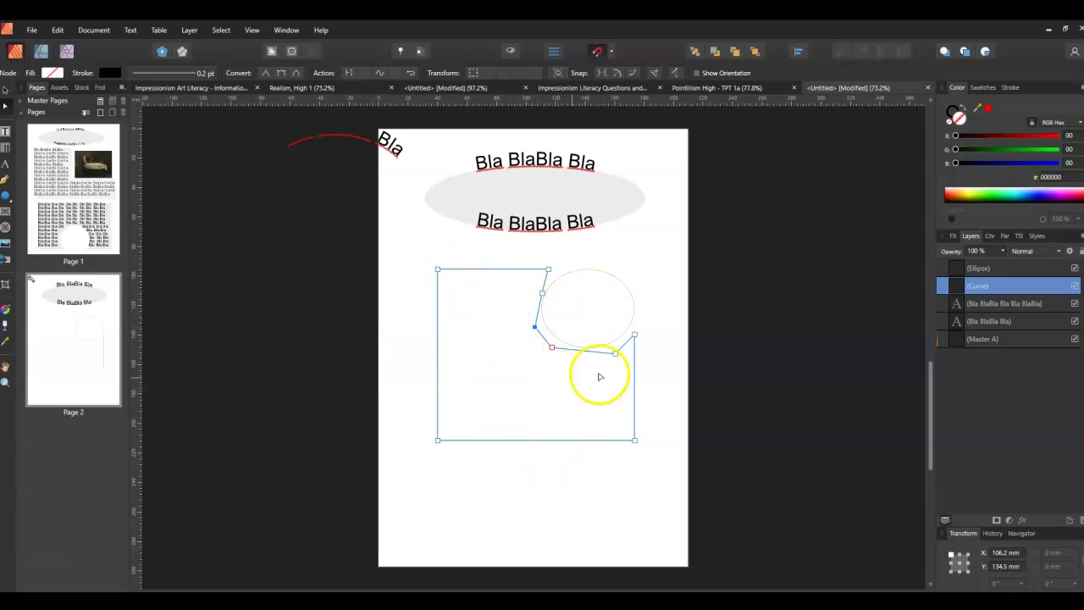
# Step: Compare the notched outline with page 1's circular cutout, and delete the notched curve from page 2
pyautogui.scroll(4, 547, 254)
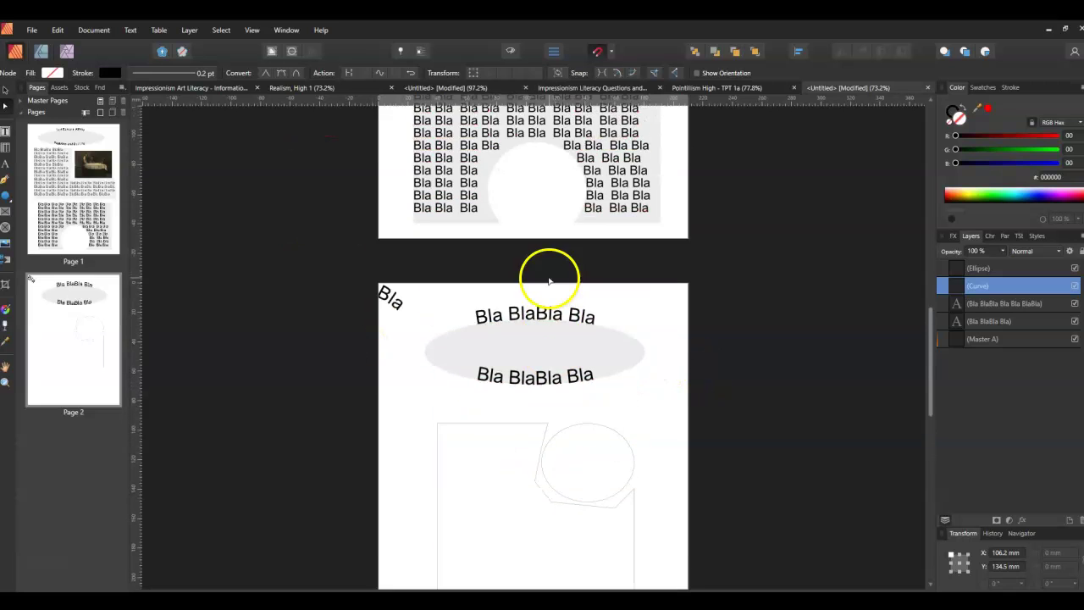
pyautogui.scroll(-4, 582, 258)
pyautogui.press('v')
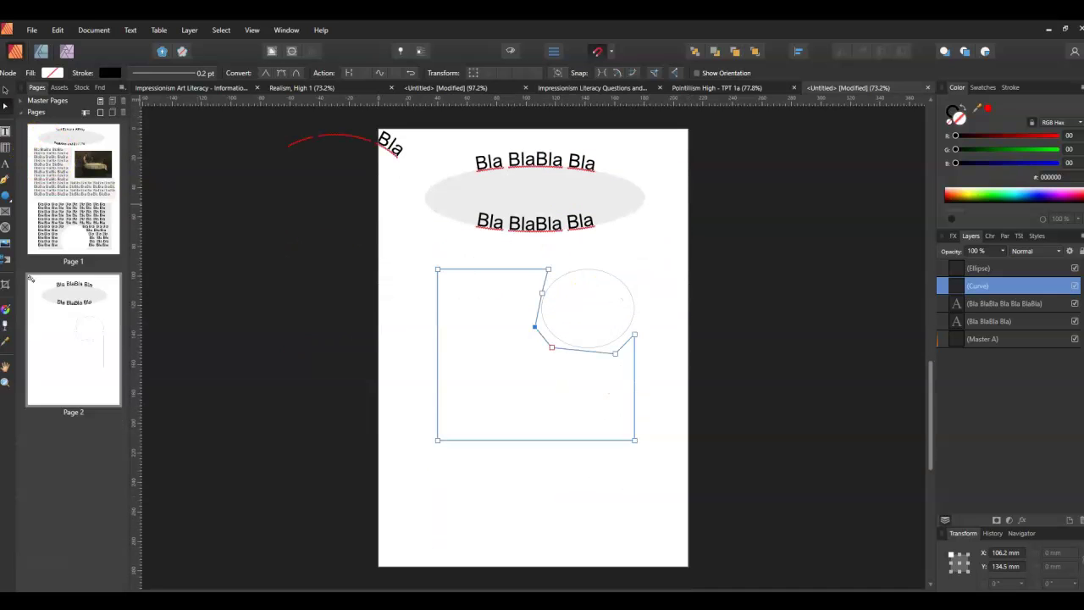
pyautogui.click(506, 364)
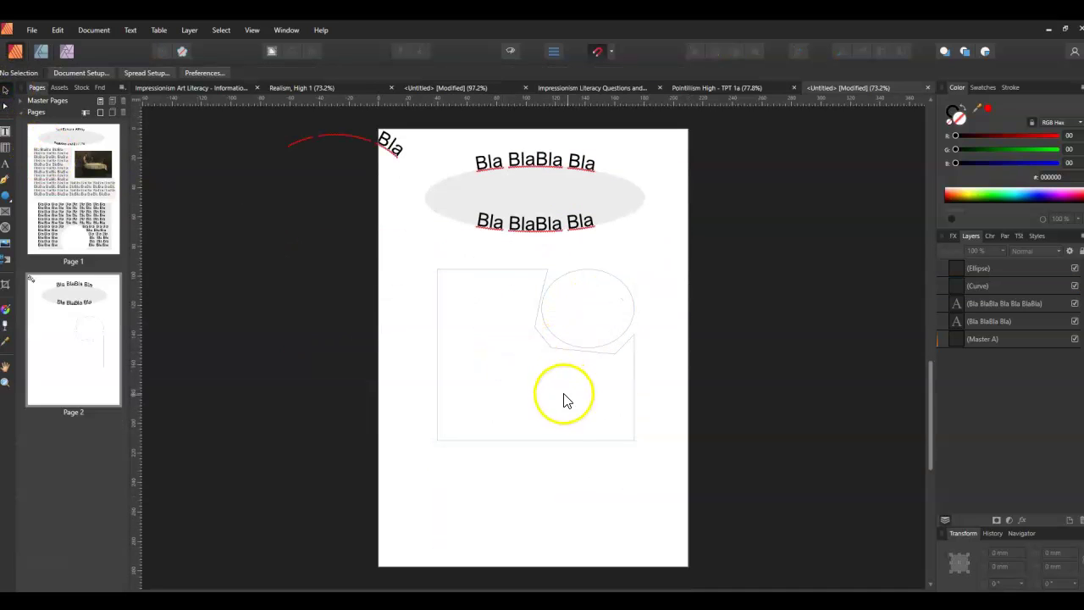
pyautogui.click(614, 443)
pyautogui.press('Delete')
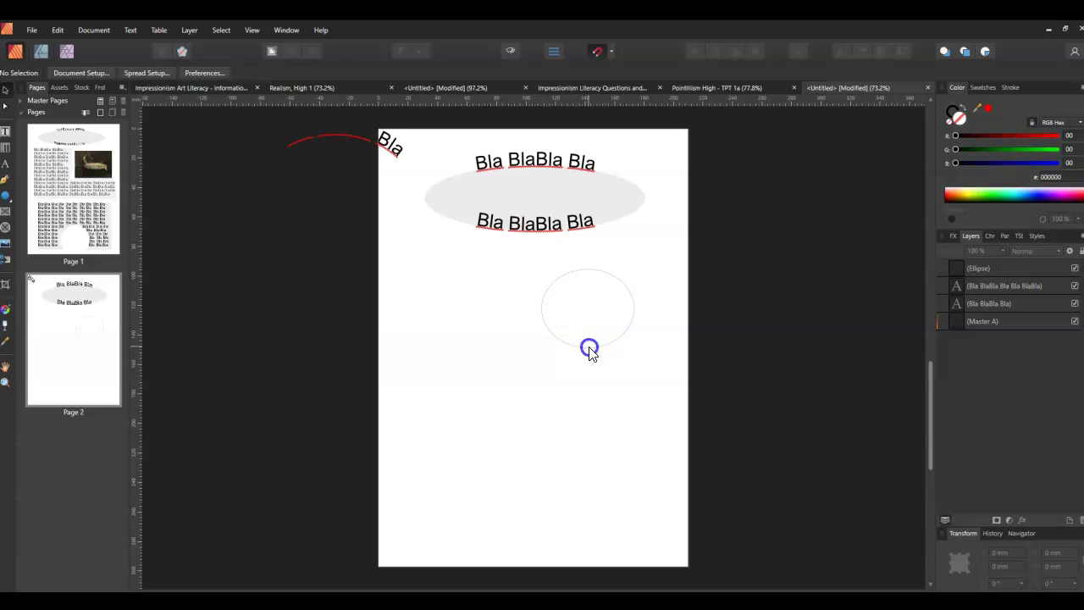
# Step: Move the outlined ellipse to about X 74.8 mm, Y 175.2 mm and make it nearly circular, about 62.7 × 61.8 mm
pyautogui.click(591, 347)
pyautogui.moveTo(600, 300); pyautogui.dragTo(542, 438)
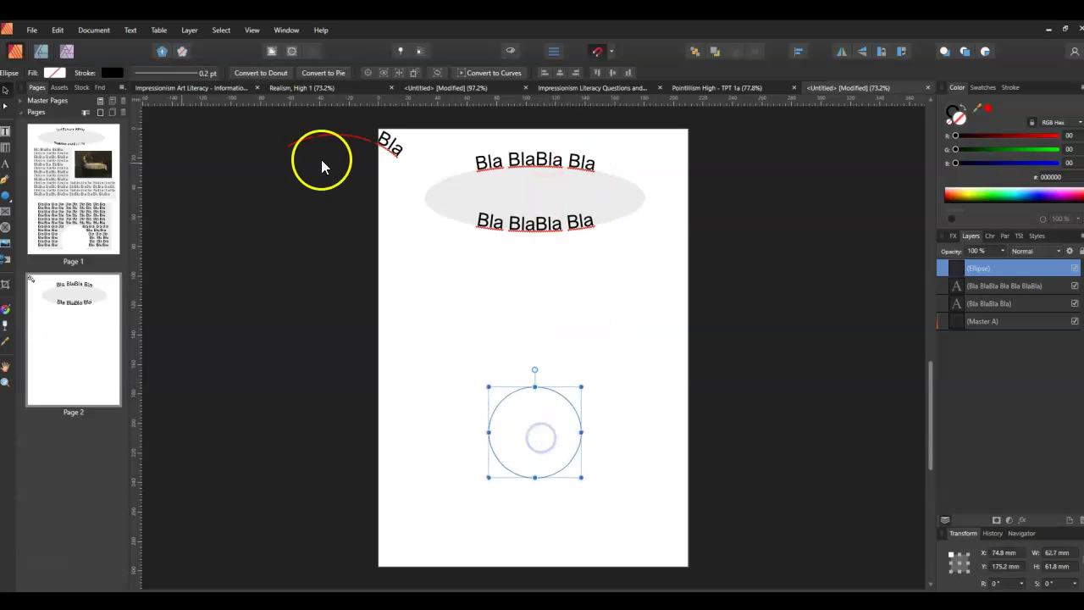
# Step: Draw a rectangle about 162.2 × 130.9 mm enclosing the circle, at about X 18.6 mm and Y 119.3 mm
pyautogui.click(5, 195)
pyautogui.click(51, 196)
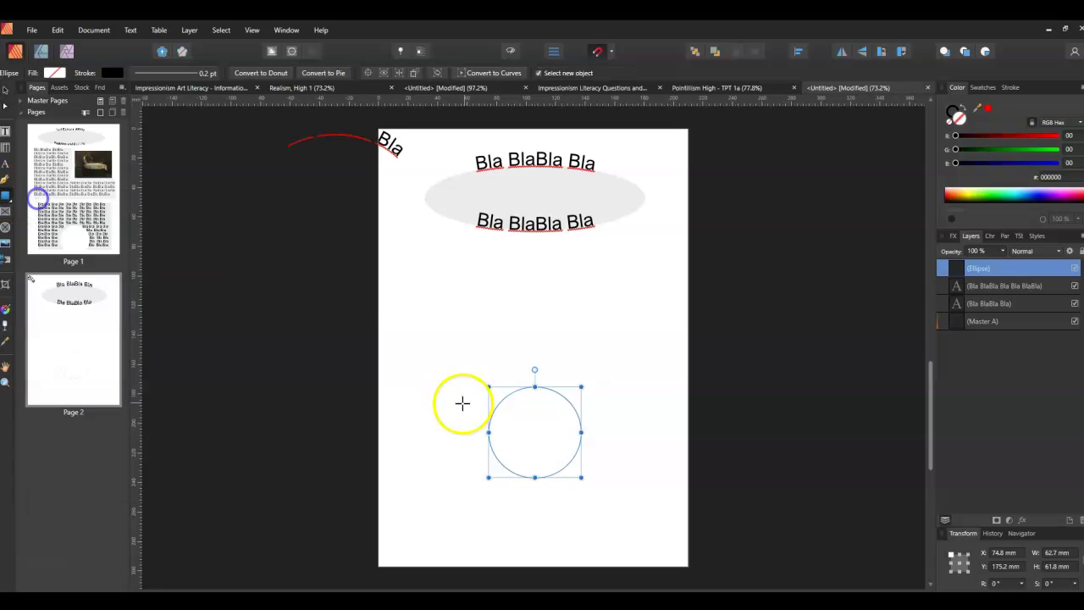
pyautogui.moveTo(405, 305); pyautogui.dragTo(645, 497)
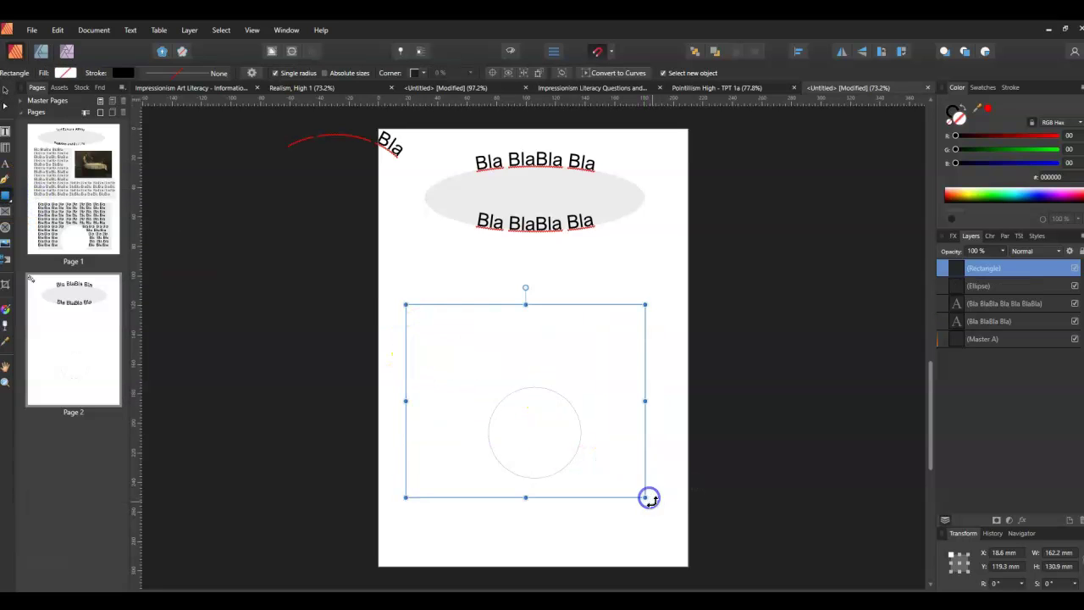
pyautogui.click(603, 289)
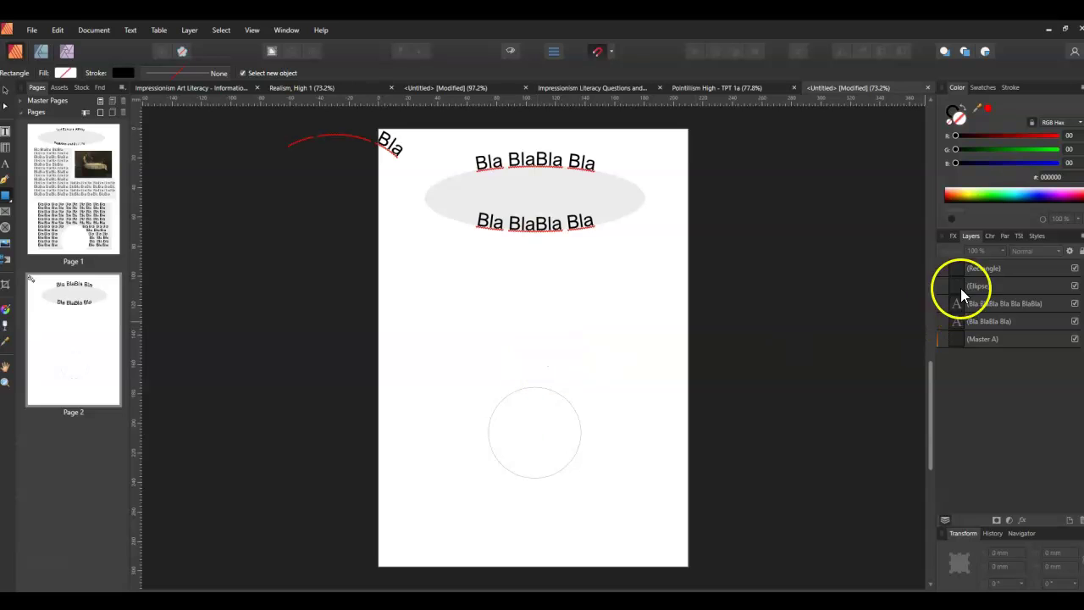
# Step: Give the enclosing rectangle a black stroke 0.4 pt wide and deselect it
pyautogui.click(981, 268)
pyautogui.click(175, 73)
pyautogui.click(99, 78)
pyautogui.click(121, 73)
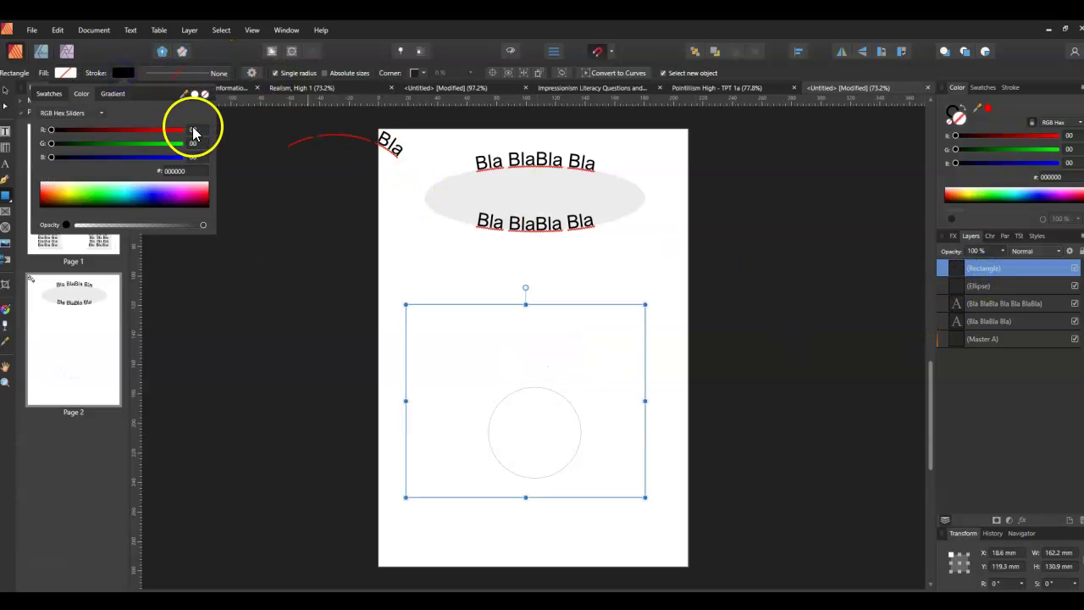
pyautogui.click(165, 72)
pyautogui.moveTo(150, 114); pyautogui.dragTo(154, 116)
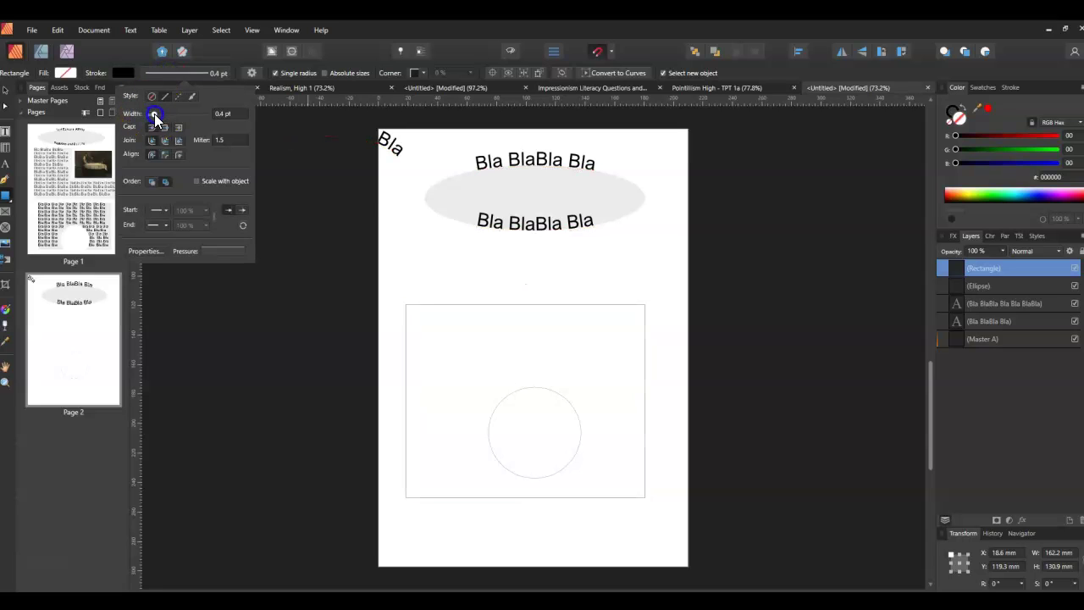
pyautogui.click(448, 266)
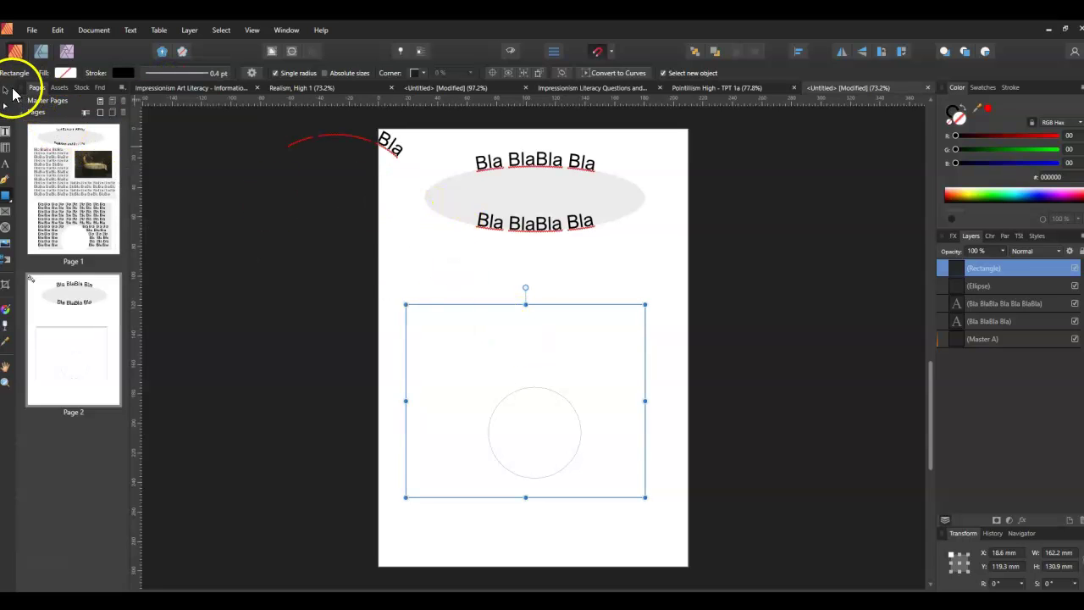
pyautogui.click(547, 433)
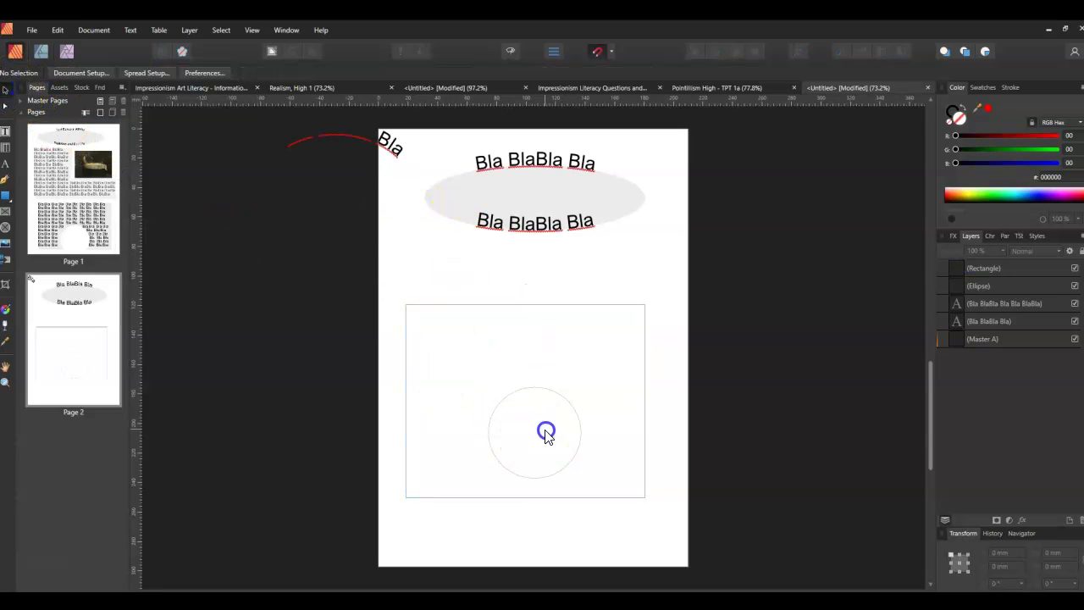
# Step: Enlarge the circle to about 79.8 × 80.7 mm and place it across the rectangle's lower edge at about X 59.9 mm, Y 188.2 mm
pyautogui.click(994, 268)
pyautogui.click(996, 287)
pyautogui.moveTo(536, 436); pyautogui.dragTo(527, 468)
pyautogui.moveTo(573, 422); pyautogui.dragTo(617, 382)
pyautogui.moveTo(556, 427); pyautogui.dragTo(534, 444)
pyautogui.moveTo(594, 532); pyautogui.dragTo(584, 519)
pyautogui.moveTo(534, 493); pyautogui.dragTo(535, 496)
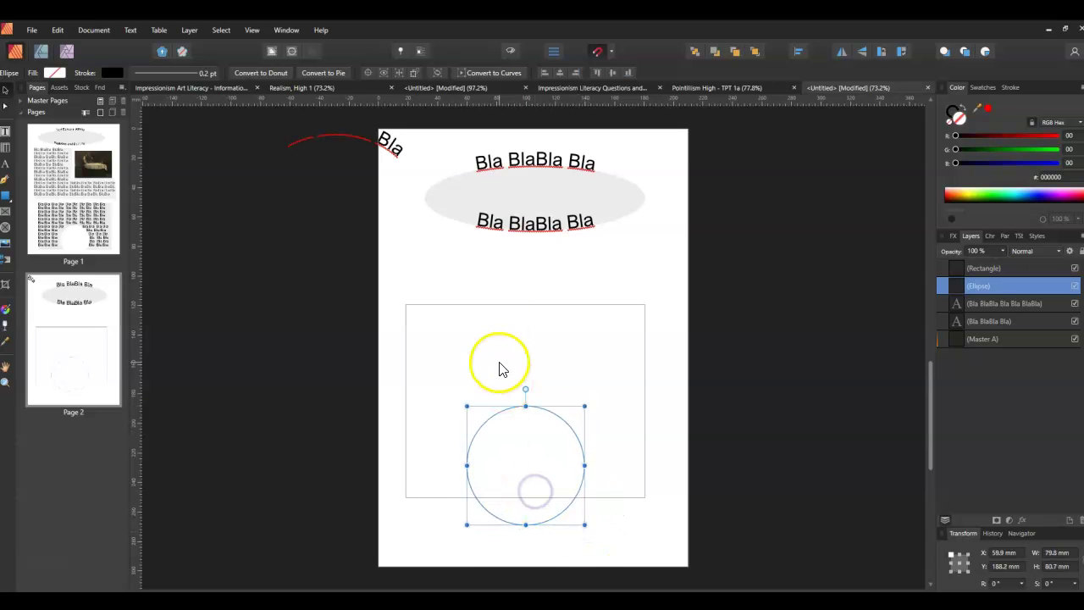
# Step: Bring the circle in front of the rectangle in the layer order and subtract it from the rectangle
pyautogui.click(41, 51)
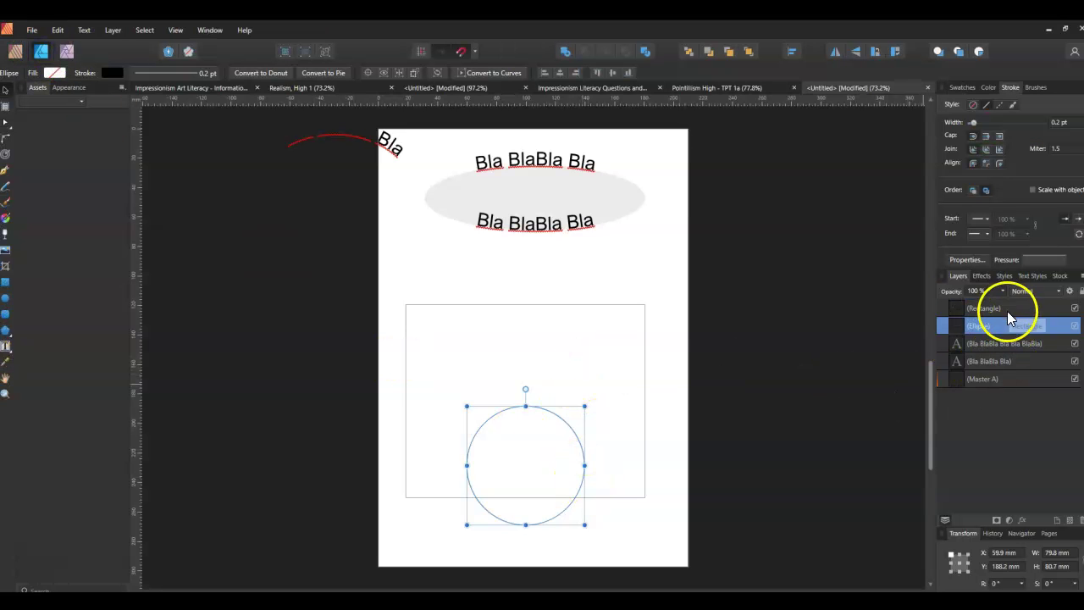
pyautogui.moveTo(978, 329)
pyautogui.mouseDown()
pyautogui.moveTo(940, 325)
pyautogui.moveTo(943, 310)
pyautogui.moveTo(983, 314)
pyautogui.mouseUp()
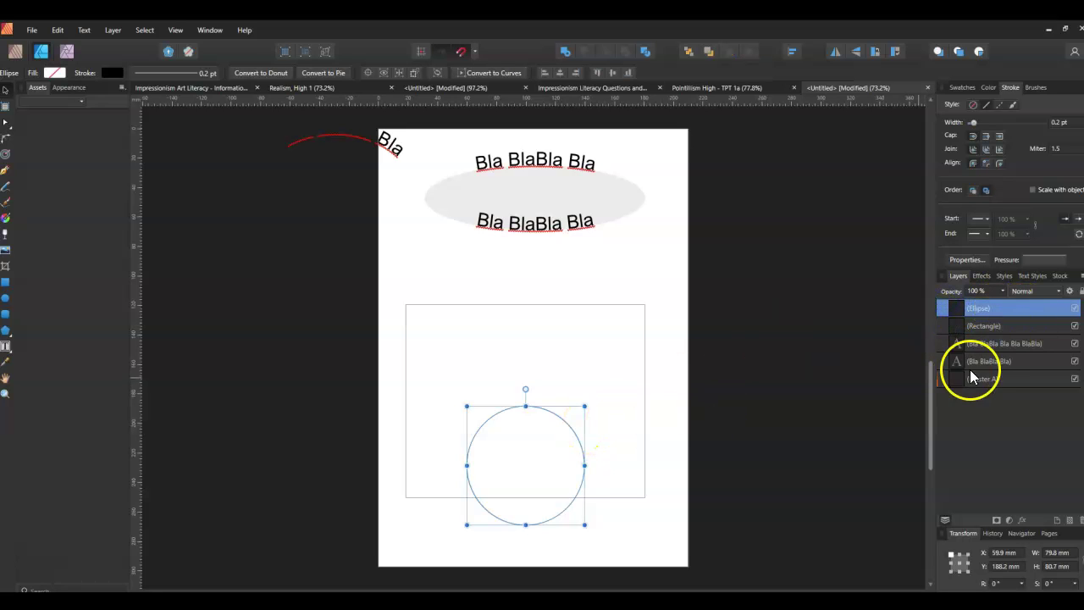
pyautogui.keyDown('shift'); pyautogui.click(1009, 327); pyautogui.keyUp('shift')
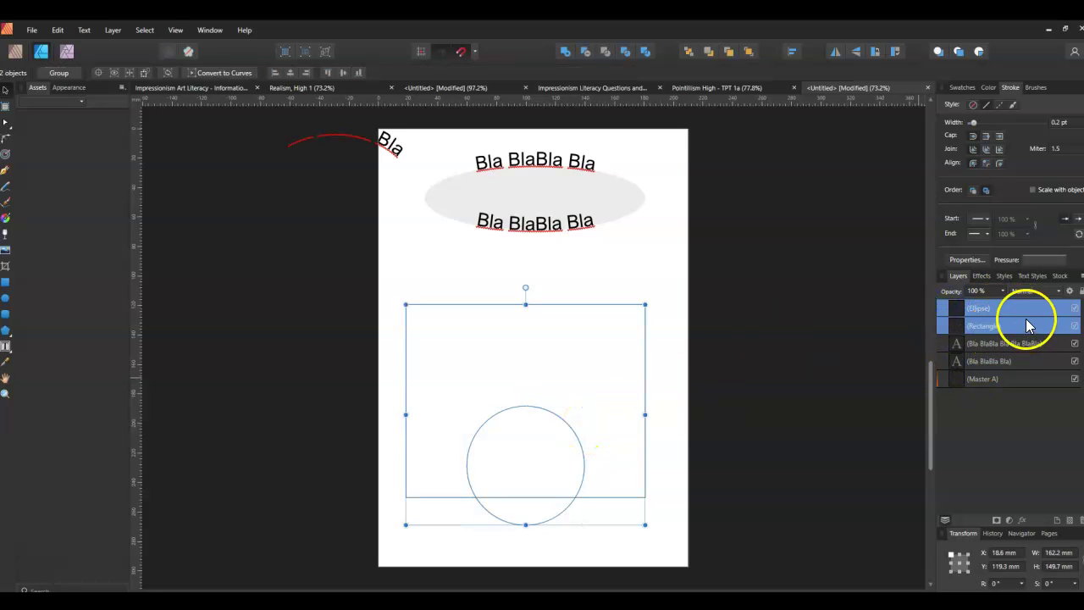
pyautogui.click(587, 52)
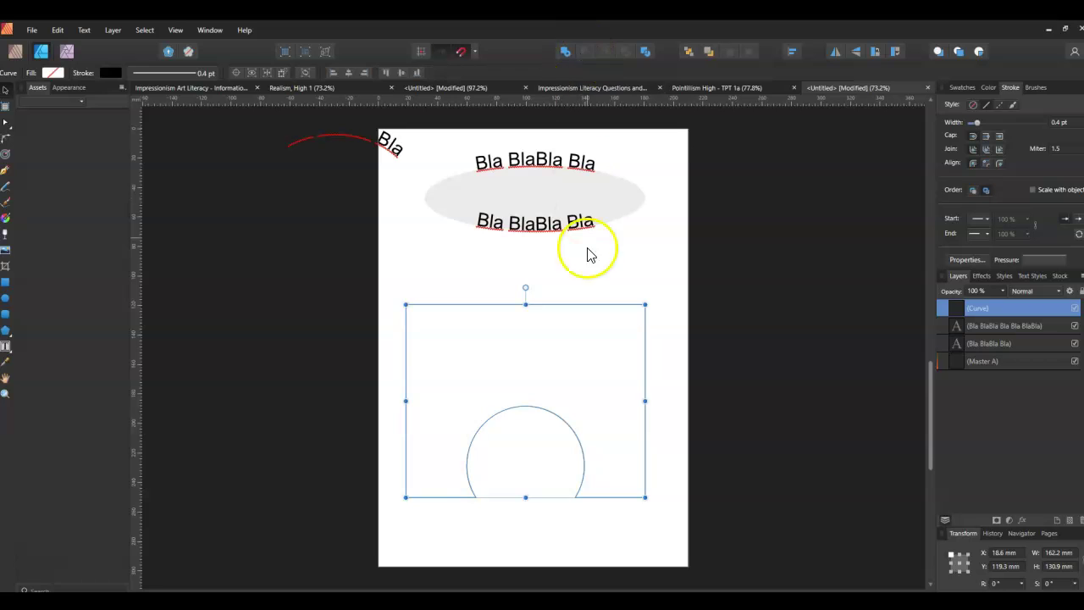
pyautogui.click(519, 356)
pyautogui.click(569, 363)
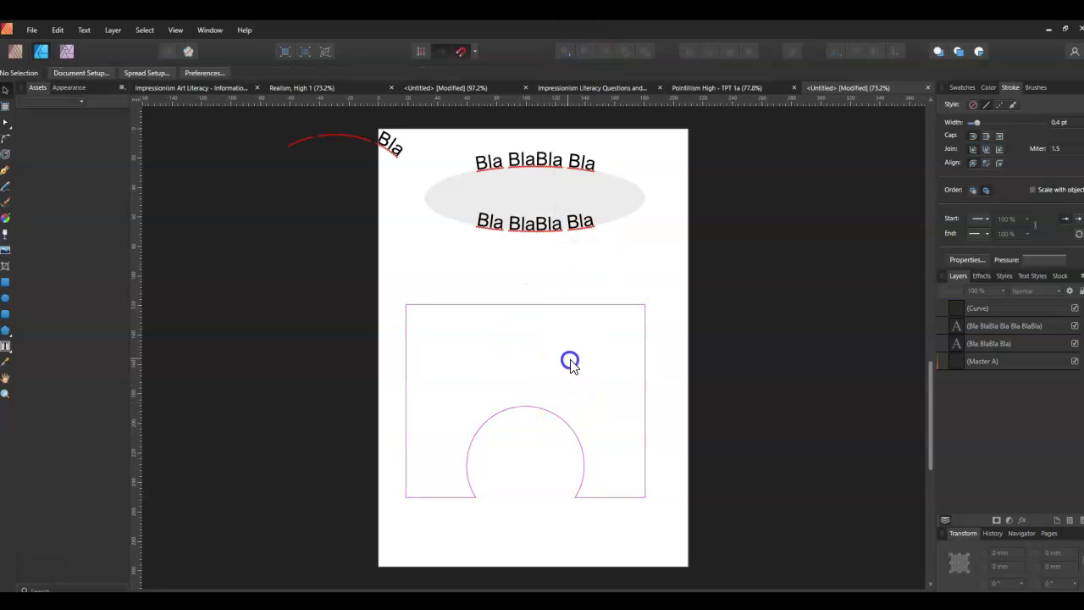
# Step: Shift the two nodes on the right side of the circular cutout slightly outward to widen the notch
pyautogui.click(1016, 308)
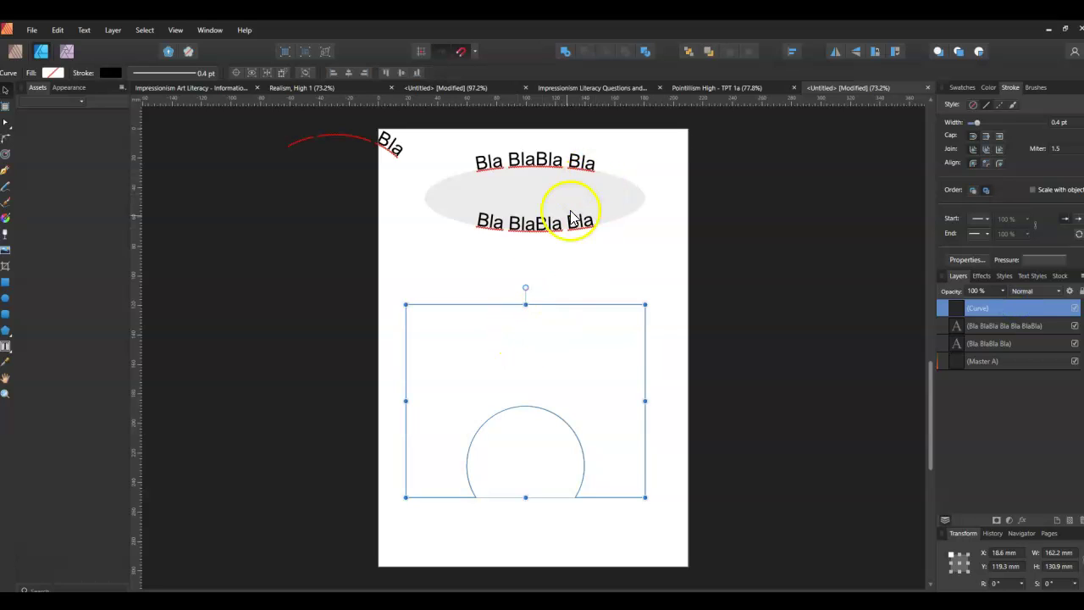
pyautogui.doubleClick(526, 408)
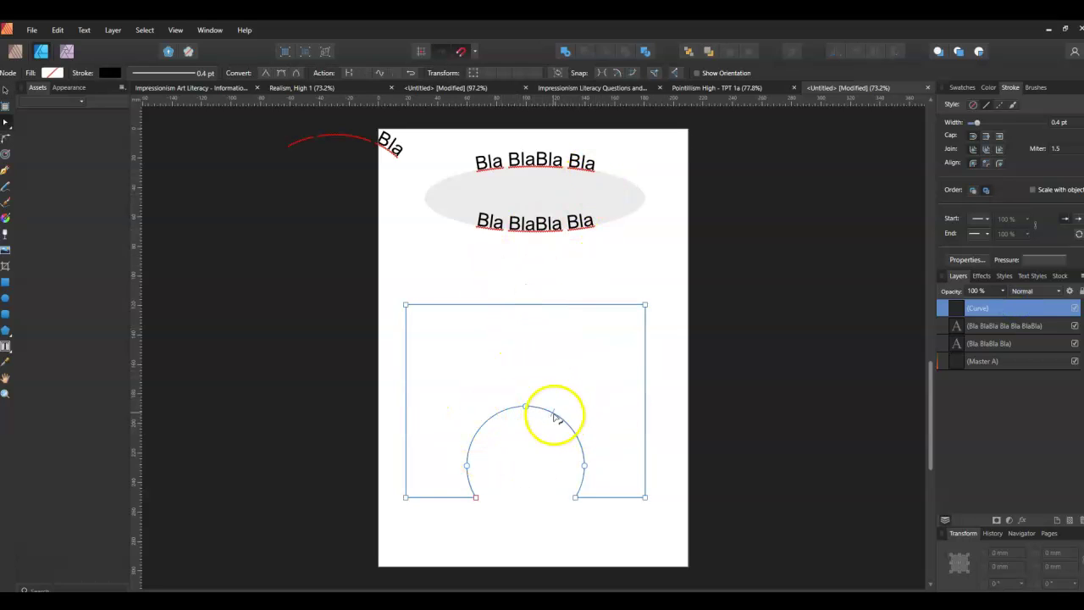
pyautogui.moveTo(548, 455); pyautogui.dragTo(591, 496)
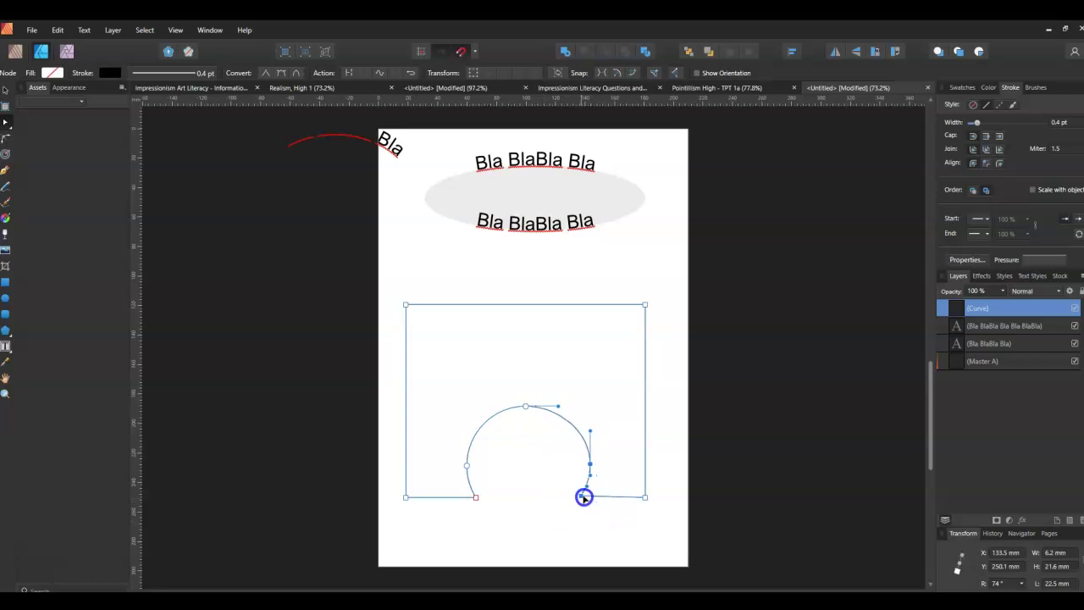
pyautogui.click(523, 468)
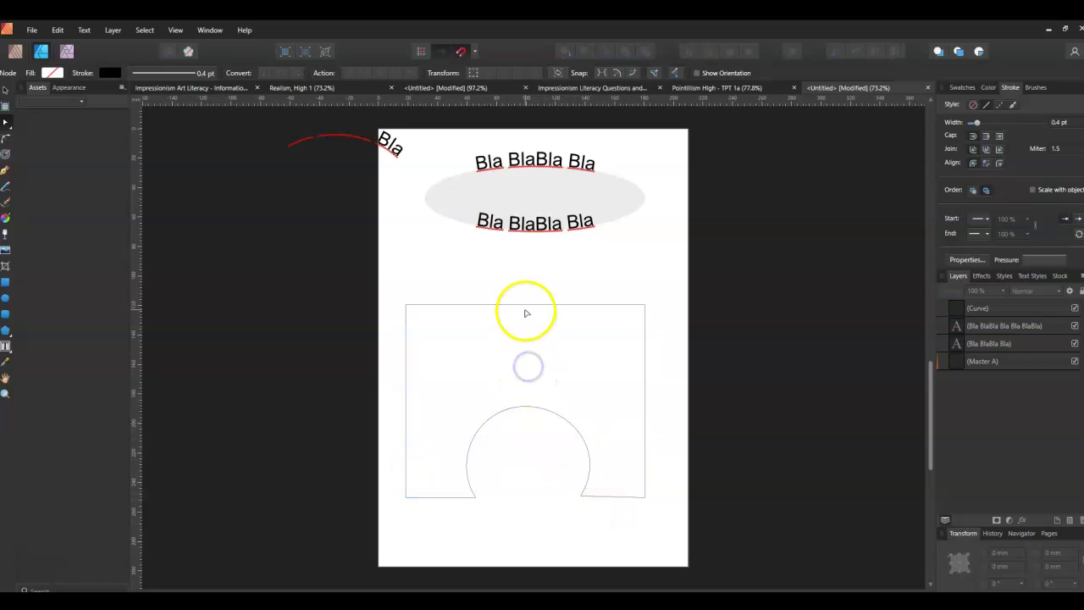
pyautogui.click(525, 305)
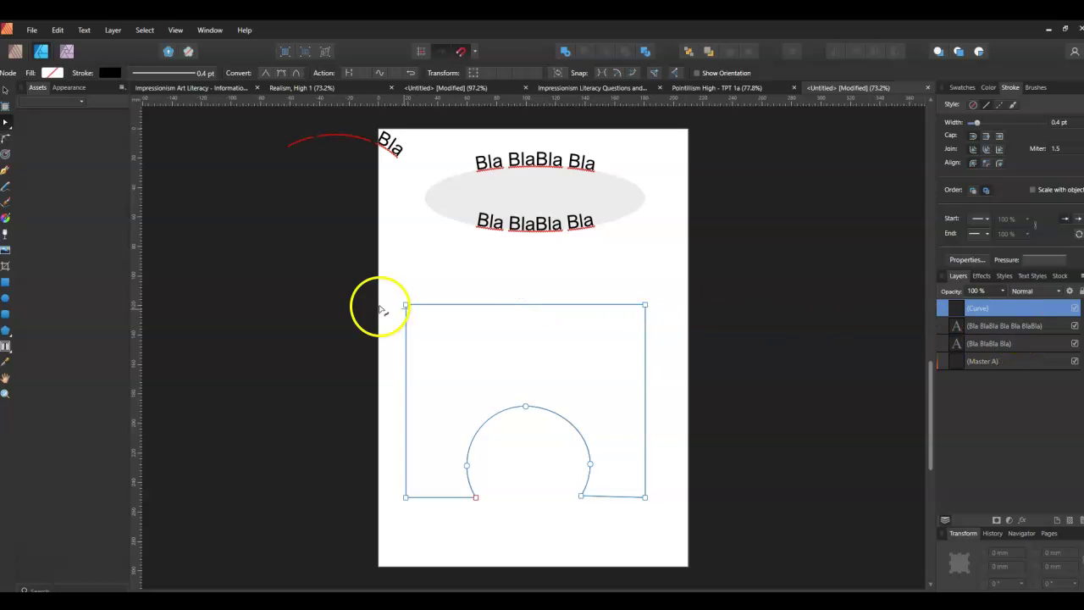
# Step: Convert the notched curve into a text frame in the Publisher persona
pyautogui.click(5, 346)
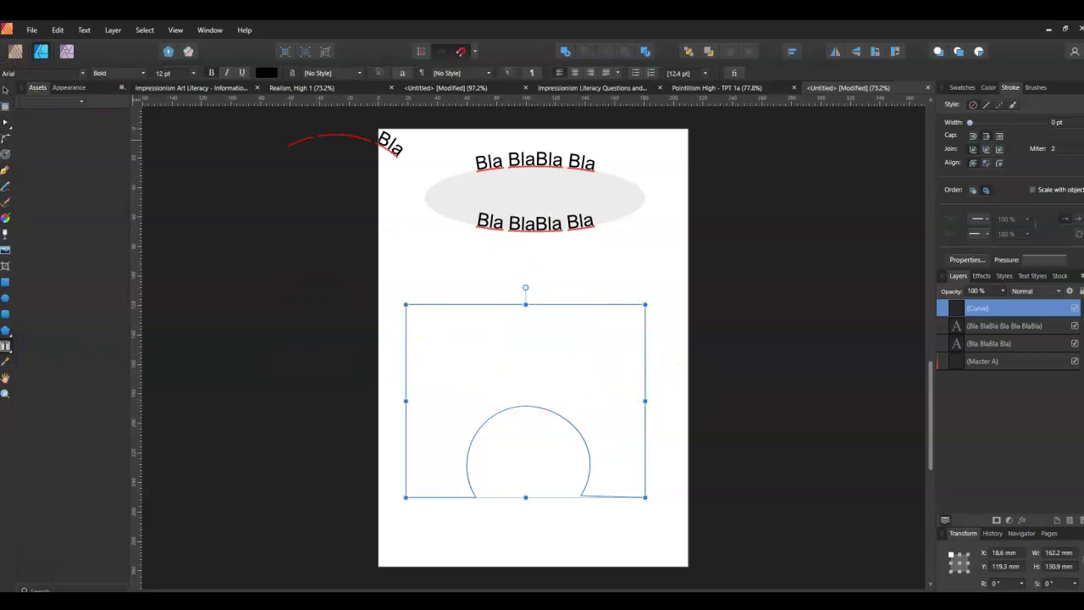
pyautogui.click(15, 51)
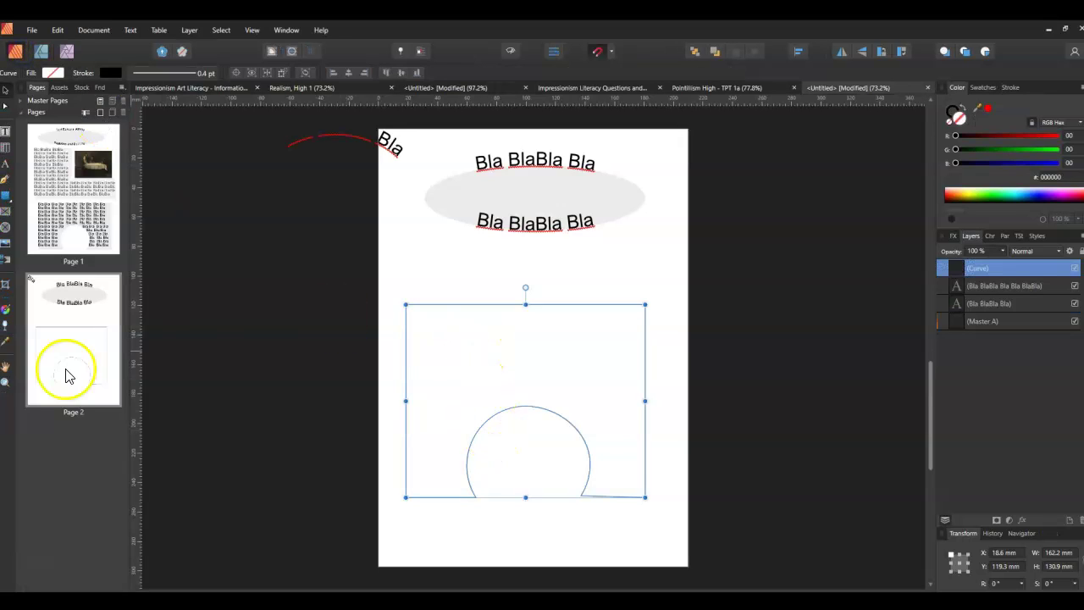
pyautogui.click(5, 132)
pyautogui.click(501, 332)
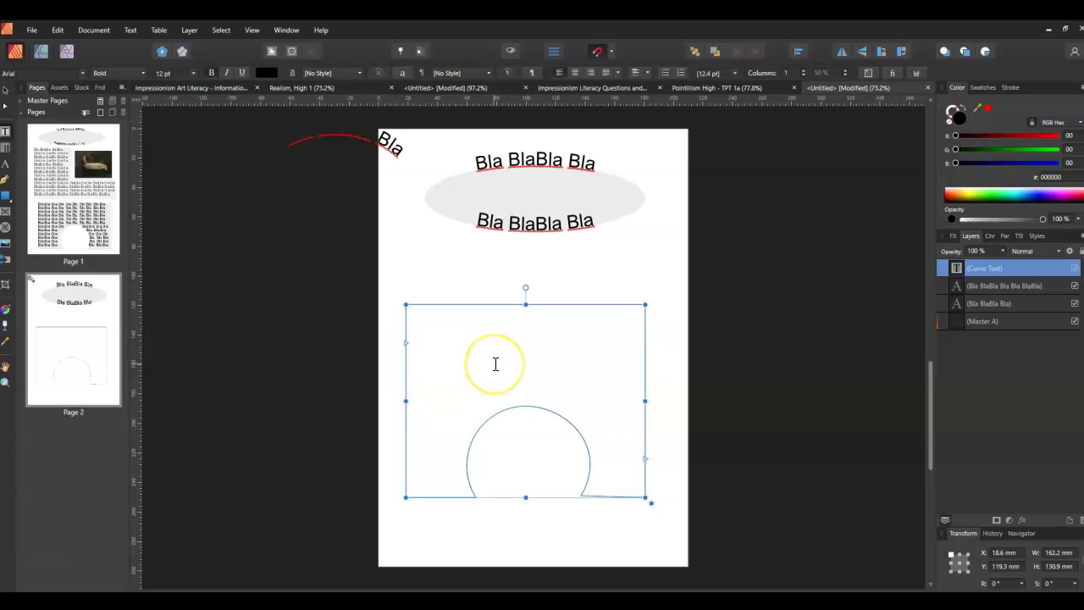
# Step: Fill the notched frame with repeated "Bla BlaBla" text, continuing down around the circular cutout
pyautogui.write('Bla BlaBla BlaBla BlaBla BlaBla BlaBla BlaBla BlaBla Bla')
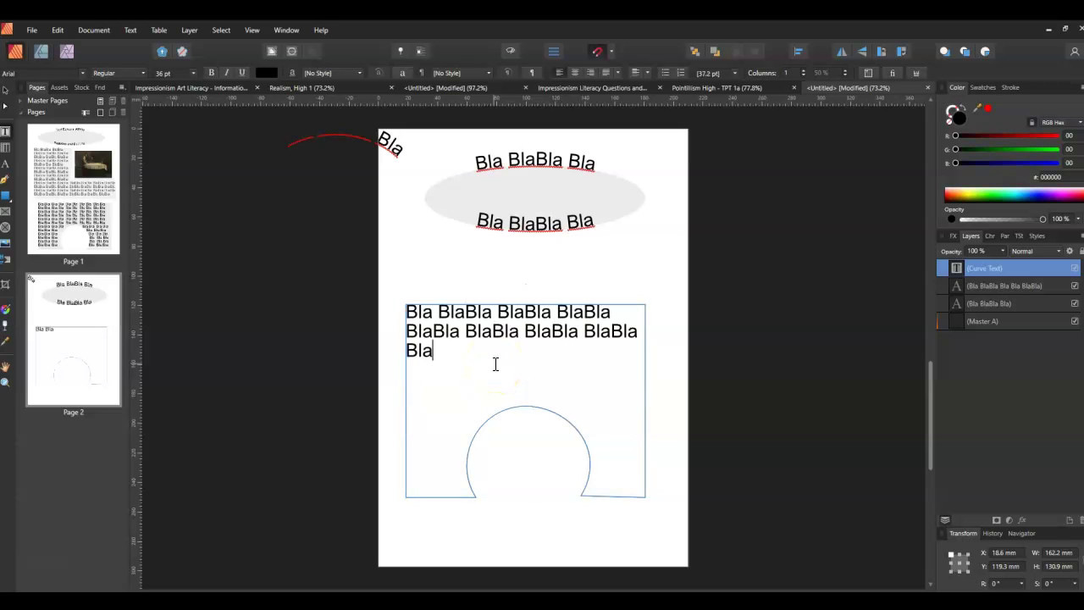
pyautogui.write('Bla BlaBla BlaBla BlaBla BlaBla BlaBla BlaBla BlaBla BlaBla Bla')
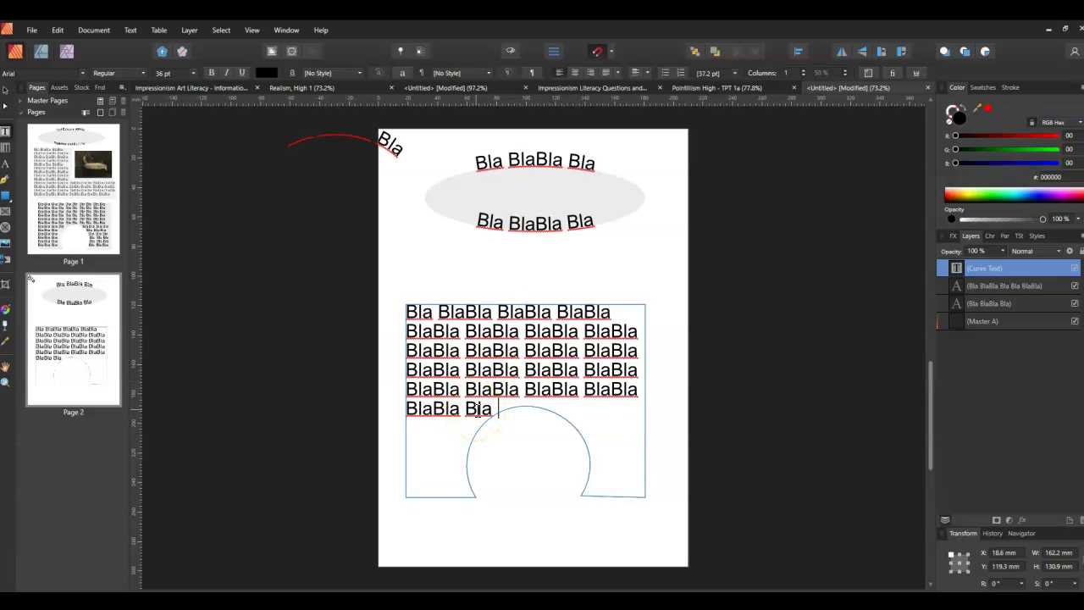
pyautogui.write(' Bla Bla')
# Step: Widen the text frame to about 168.8 mm and fill its remaining lines with more "BlaBla" text
pyautogui.click(649, 401)
pyautogui.moveTo(647, 402)
pyautogui.mouseDown()
pyautogui.moveTo(665, 399)
pyautogui.moveTo(655, 400)
pyautogui.mouseUp()
pyautogui.click(610, 411)
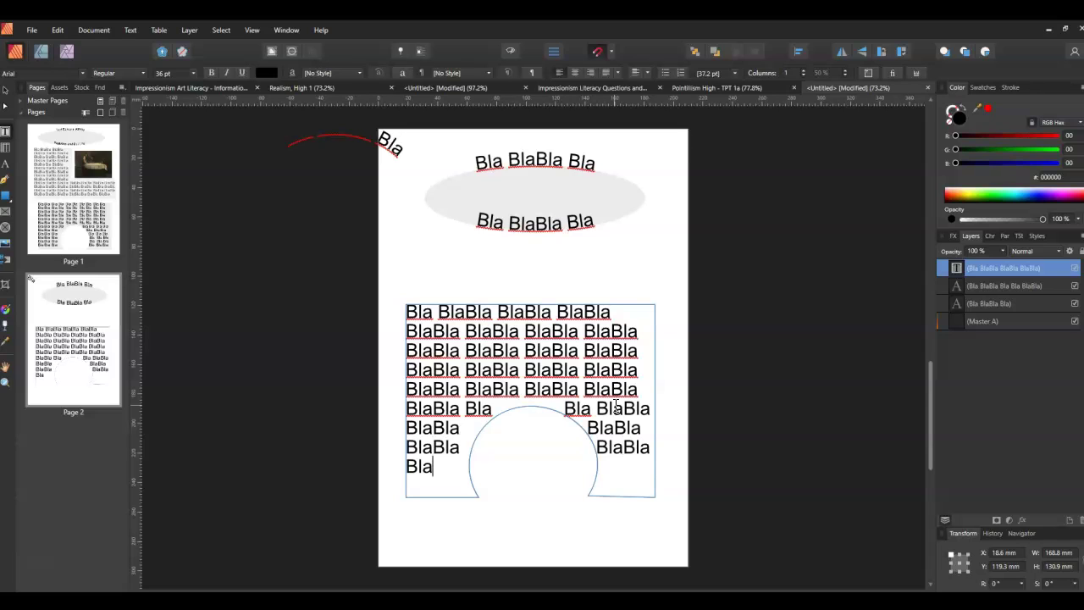
pyautogui.write('Bla Bla')
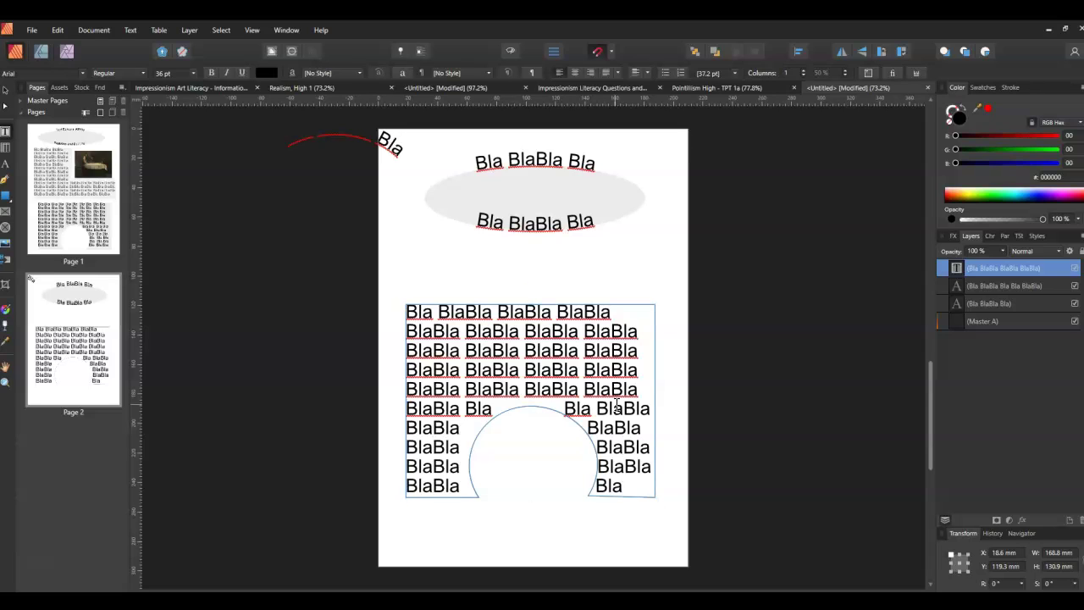
pyautogui.write('Bla BlaBla')
pyautogui.press('Escape')
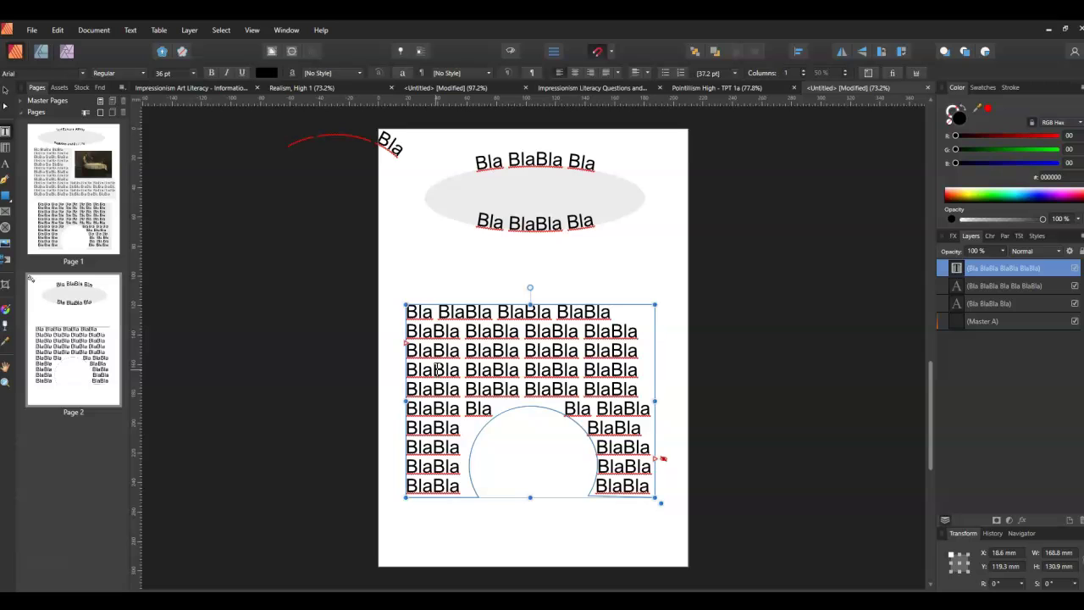
# Step: Move the notched text frame up to just below the gray ellipse and deselect it
pyautogui.click(433, 266)
pyautogui.moveTo(509, 367); pyautogui.dragTo(512, 314)
pyautogui.click(435, 534)
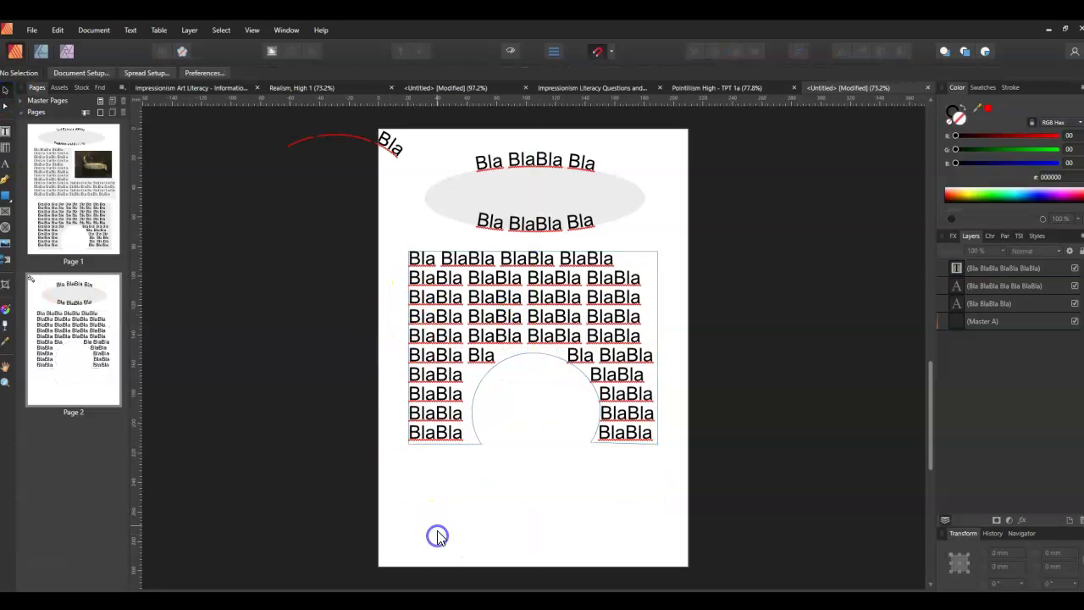
# Step: Delete the stray curved "Bla" text at page 2's upper-left corner and move the notched text frame to about X 24.8 mm, Y 113.2 mm
pyautogui.scroll(1, 435, 535)
pyautogui.click(394, 161)
pyautogui.press('Delete')
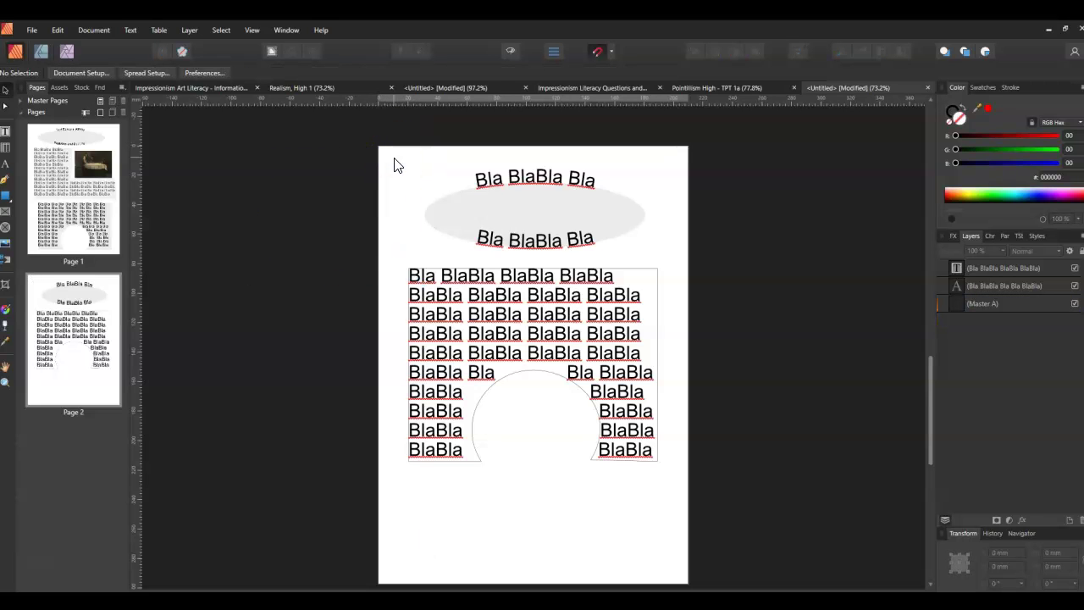
pyautogui.moveTo(498, 343); pyautogui.dragTo(519, 373)
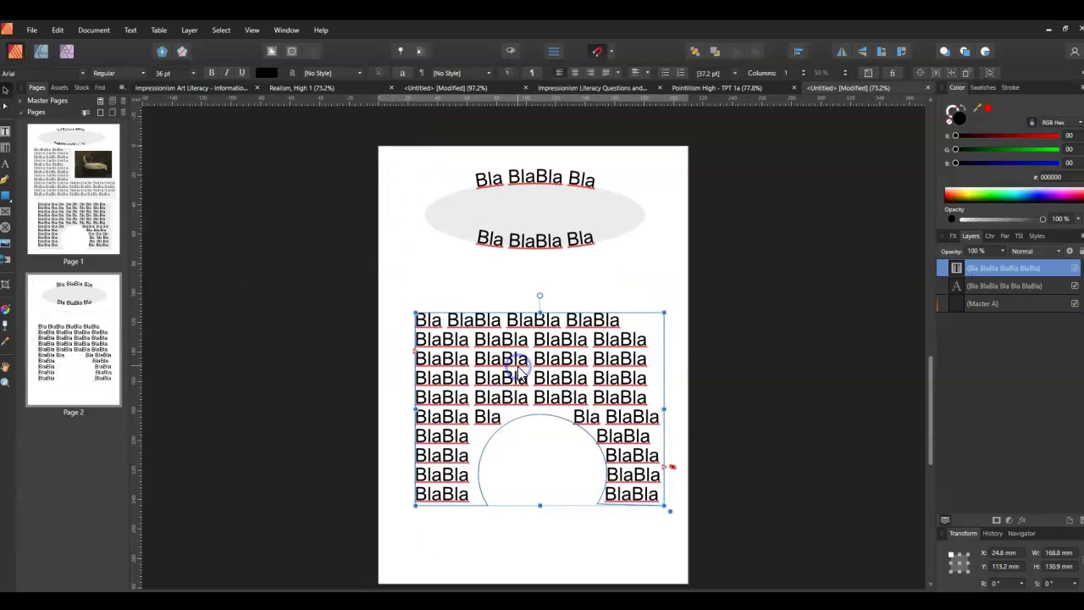